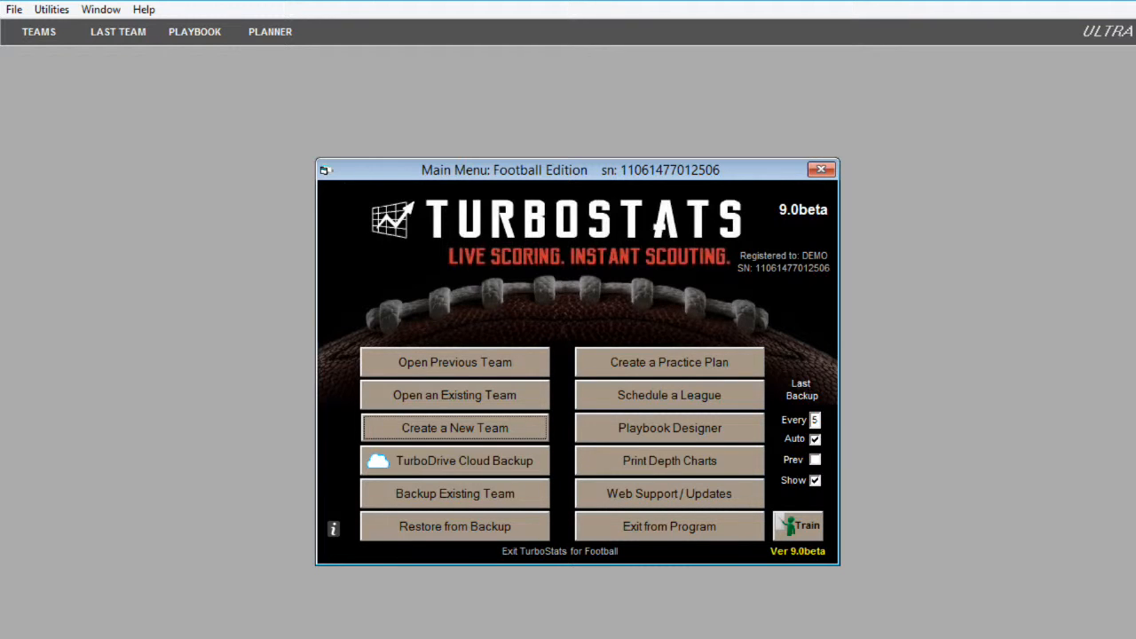
# - Create a new team file named packers and import the players into its roster
pyautogui.click(462, 436)
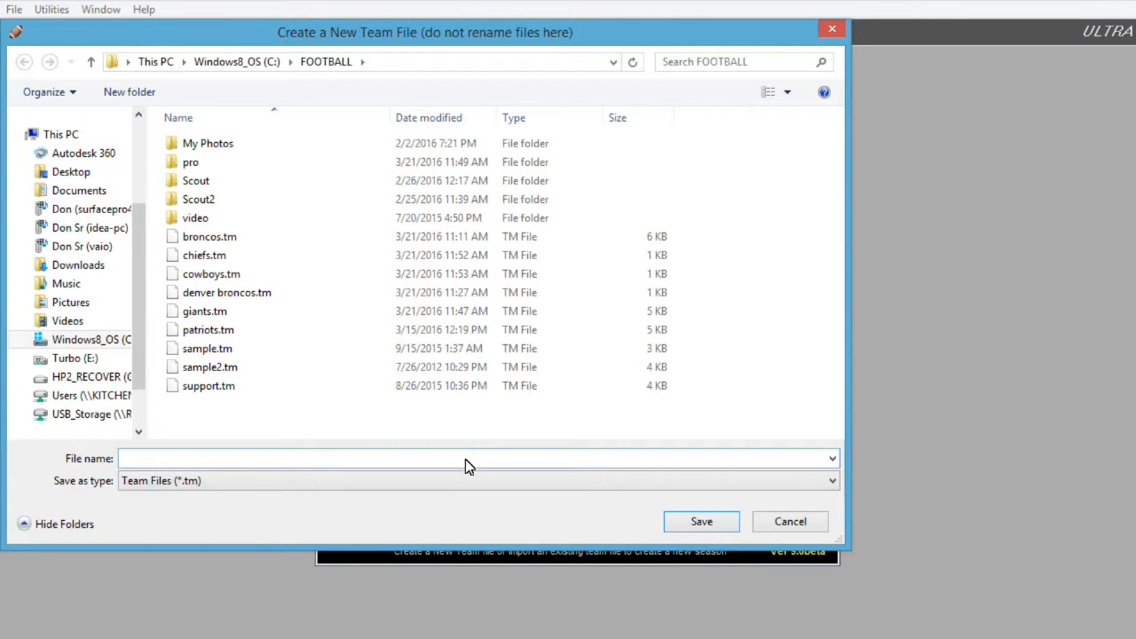
pyautogui.click(463, 465)
pyautogui.write('packers')
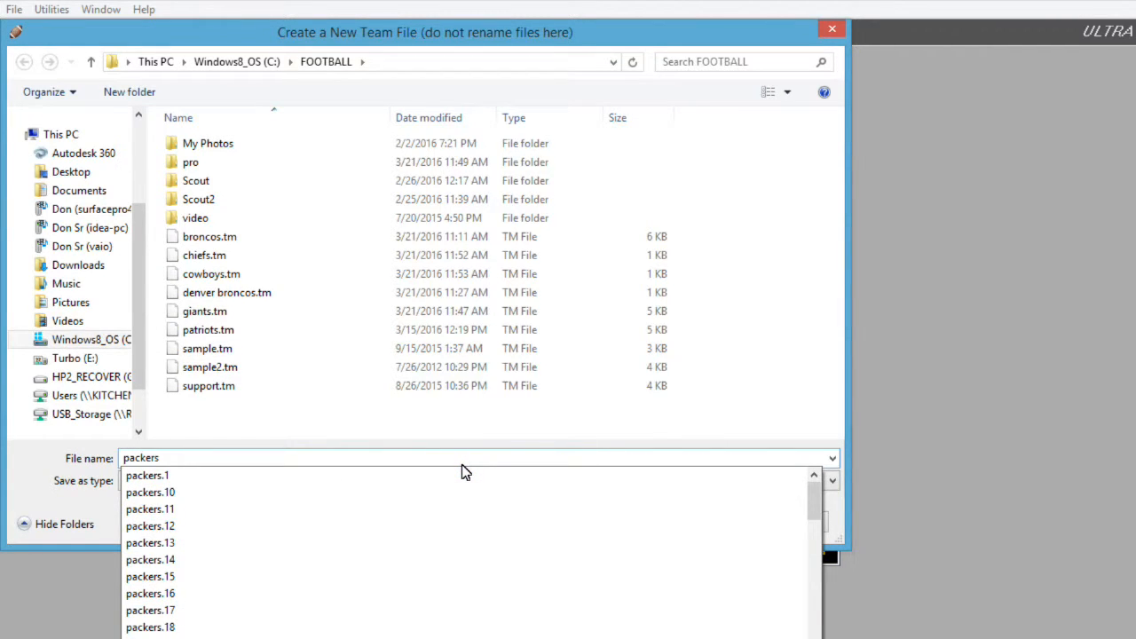
pyautogui.press('Return')
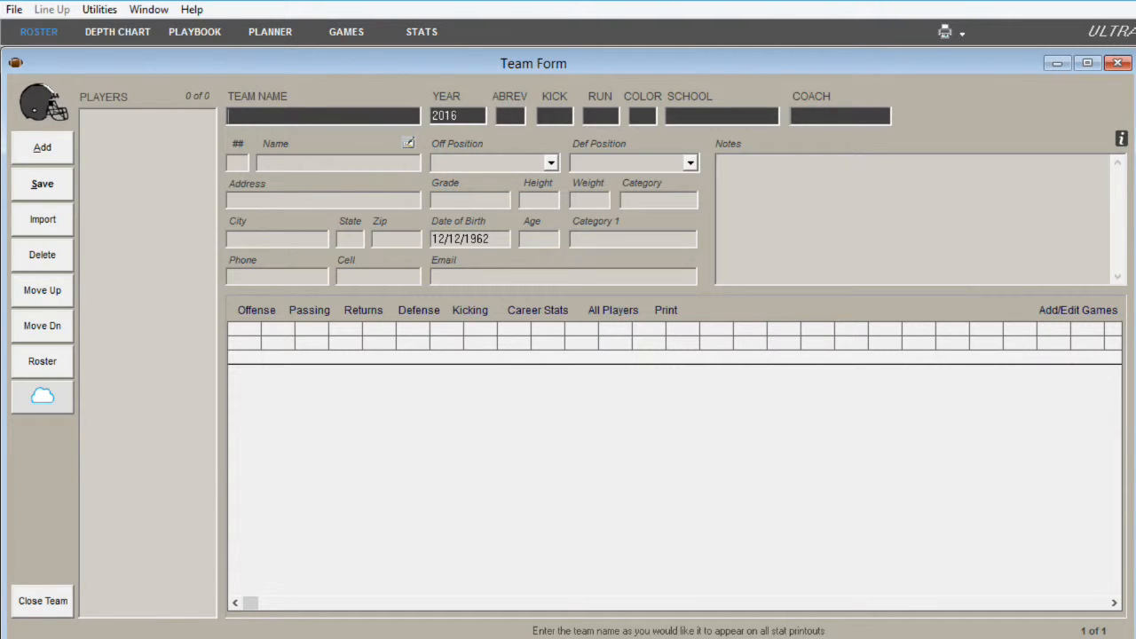
pyautogui.click(54, 225)
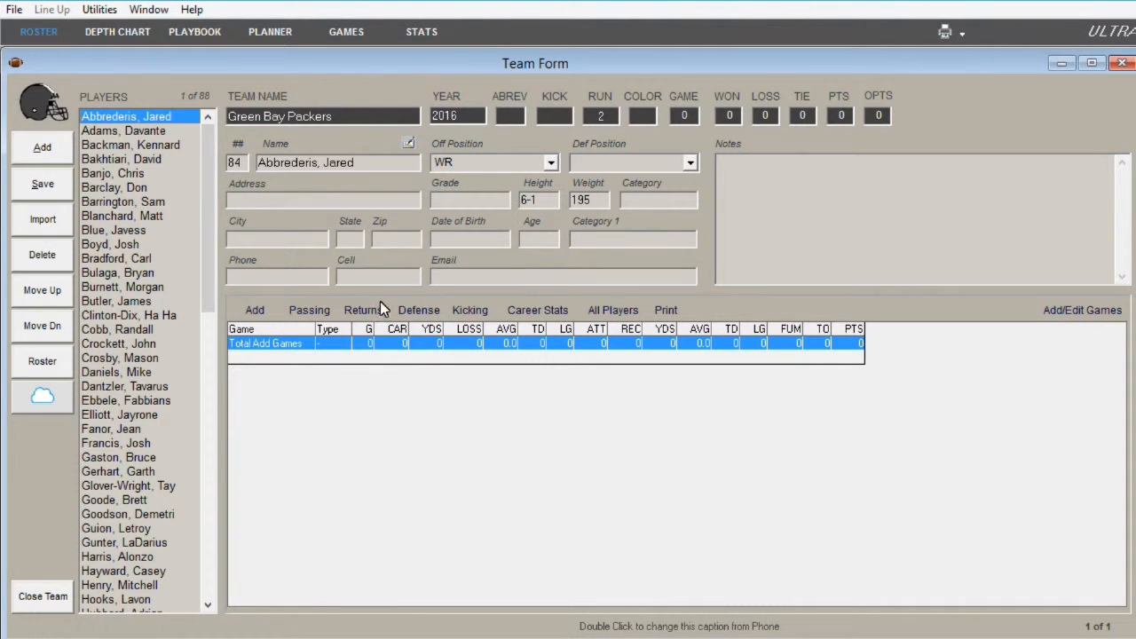
# - Open the game form for the Green Bay Packers, close it, and close the team
pyautogui.click(349, 32)
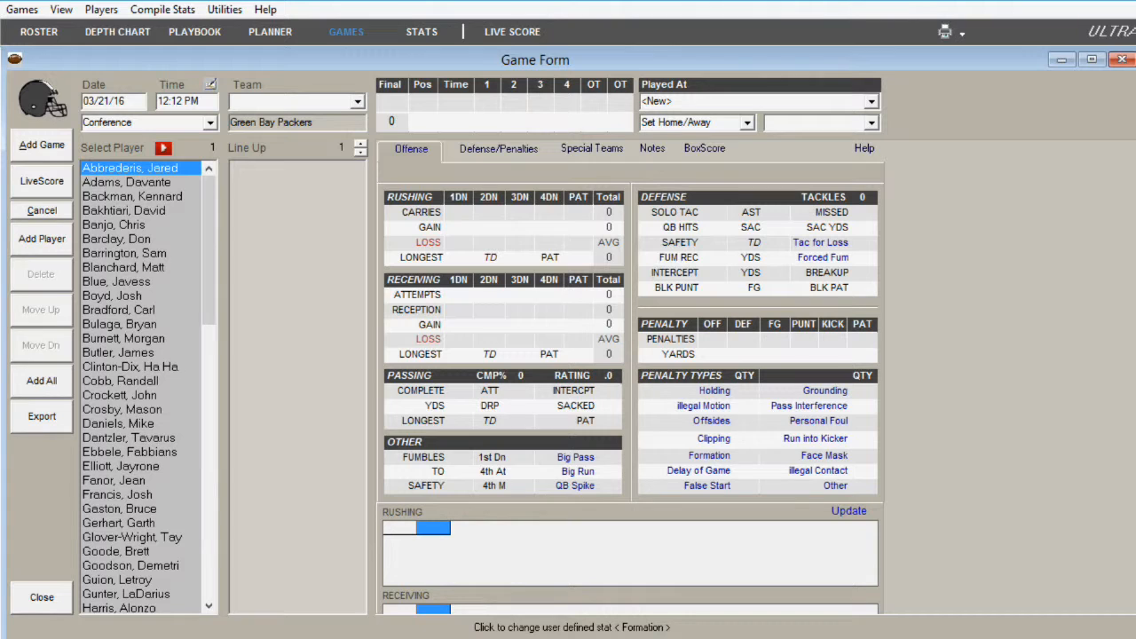
pyautogui.click(44, 598)
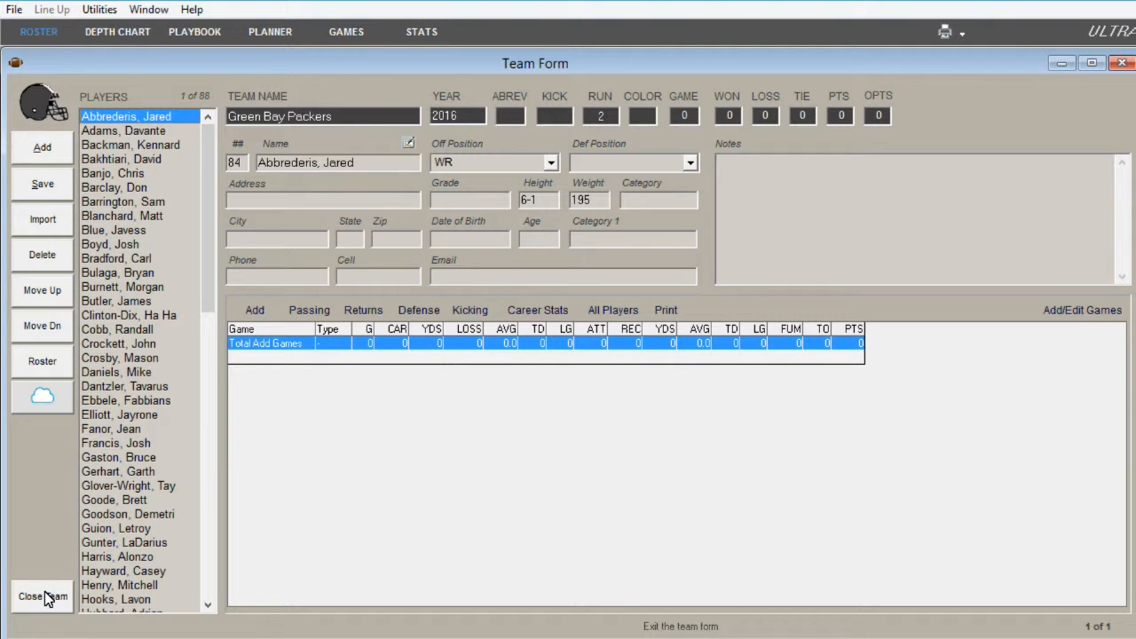
pyautogui.click(44, 597)
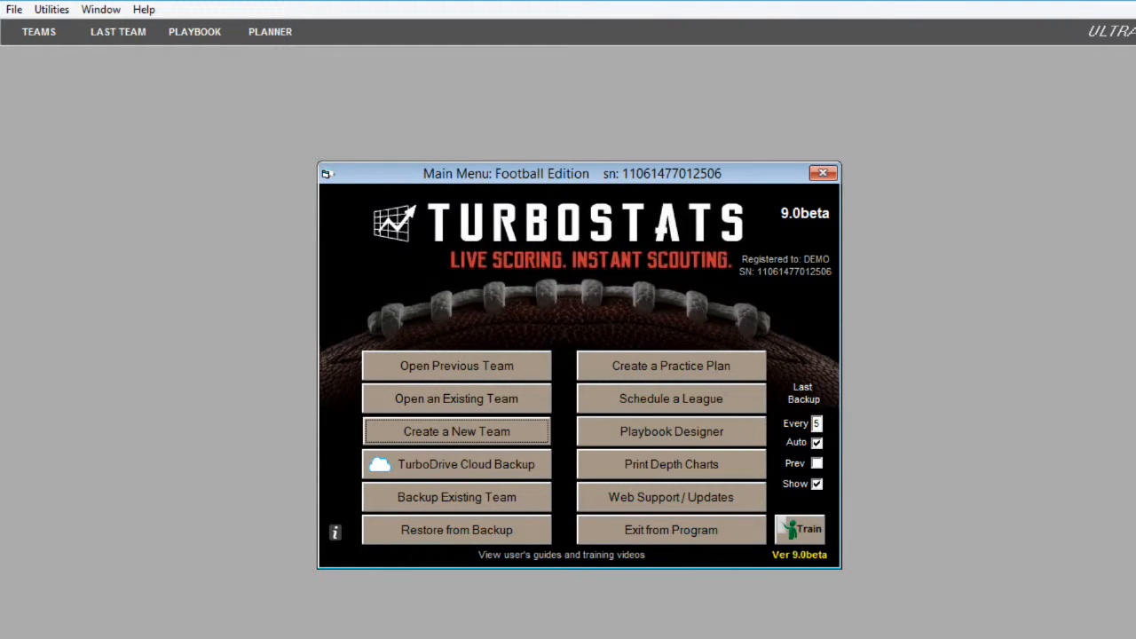
# - Create a new team file named giants and import the players into its roster
pyautogui.click(484, 423)
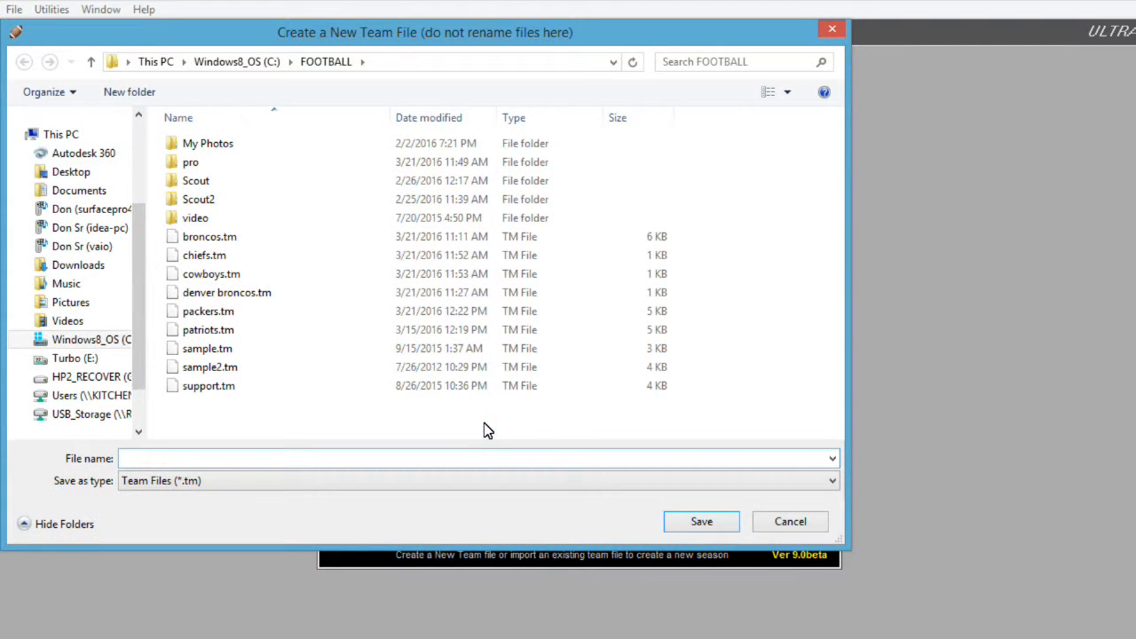
pyautogui.click(472, 458)
pyautogui.write('giants')
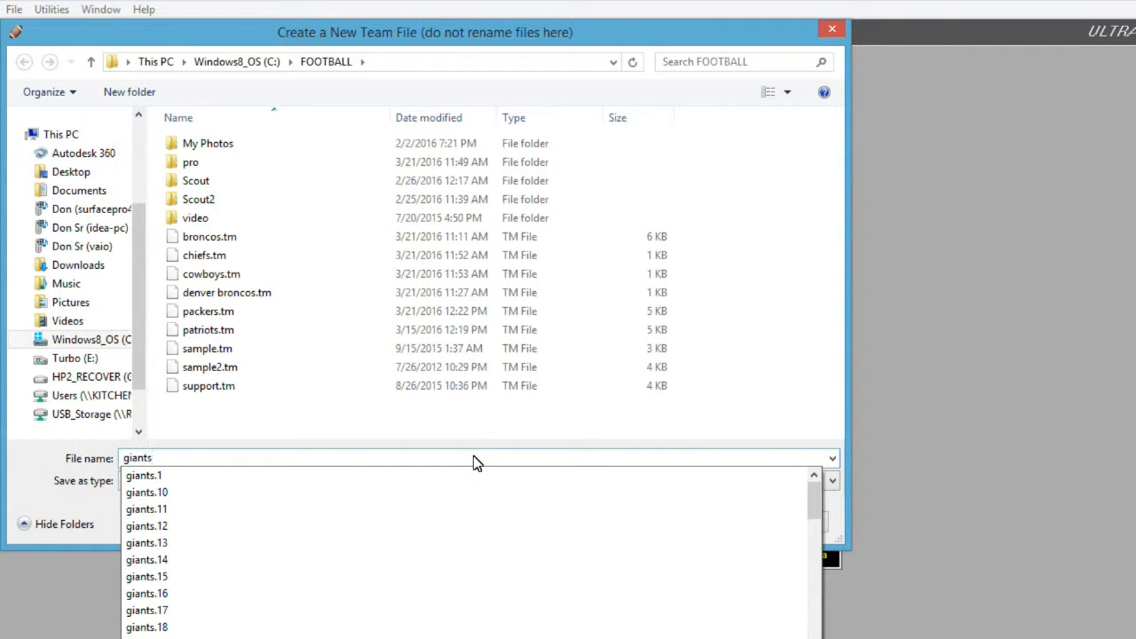
pyautogui.press('Return')
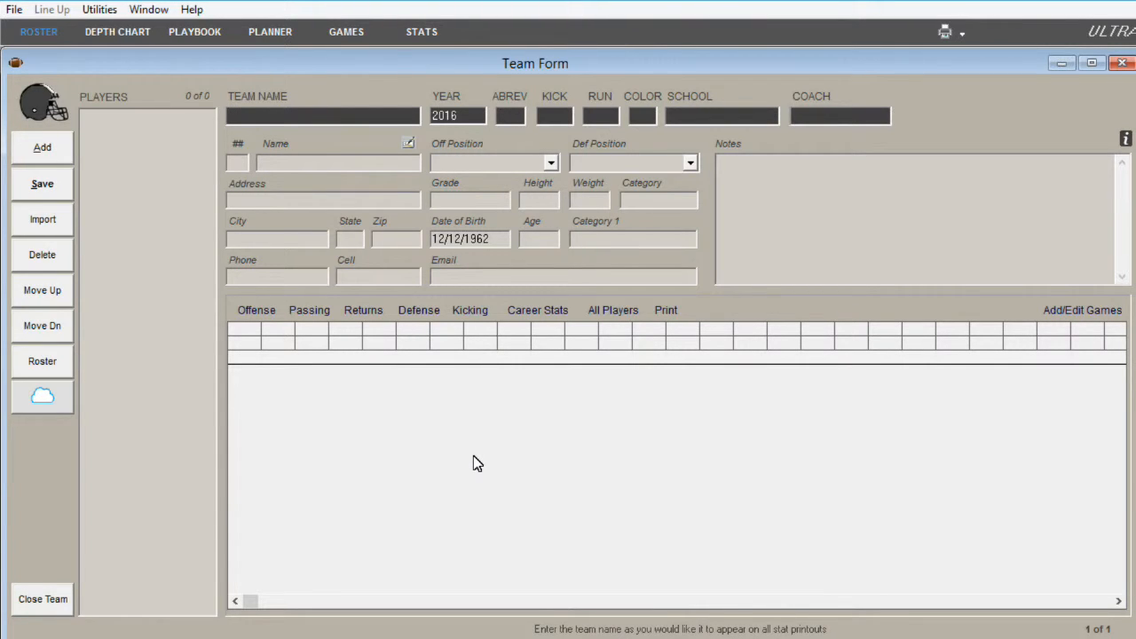
pyautogui.click(43, 219)
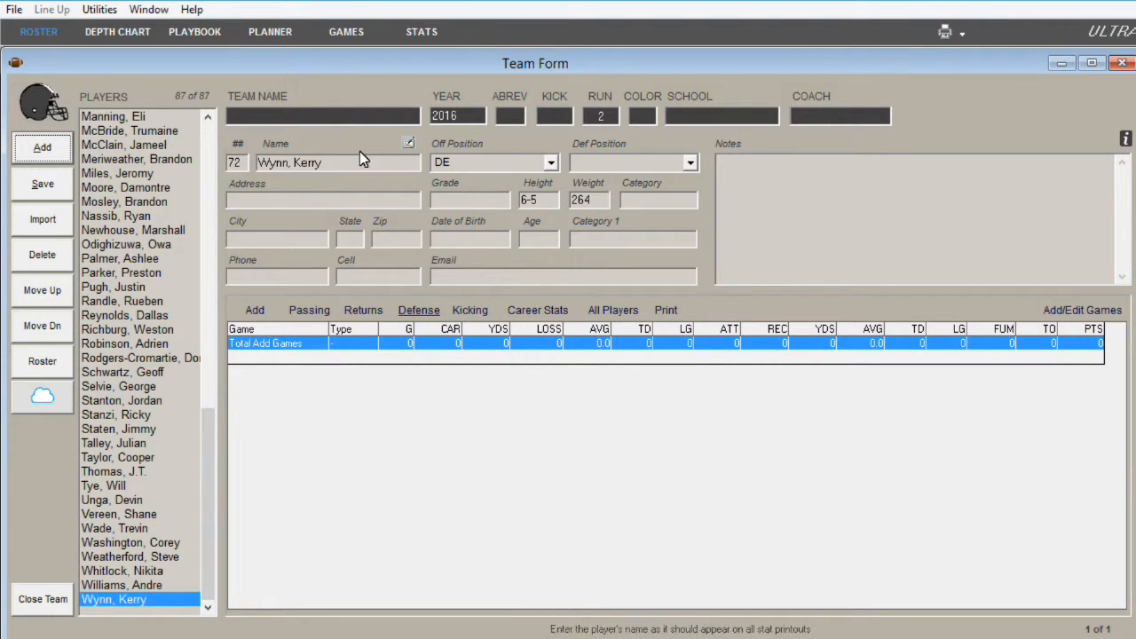
# - Enter New York Giants as the team name, set the team color to dark blue, and save the team
pyautogui.click(346, 116)
pyautogui.write('New York Giants')
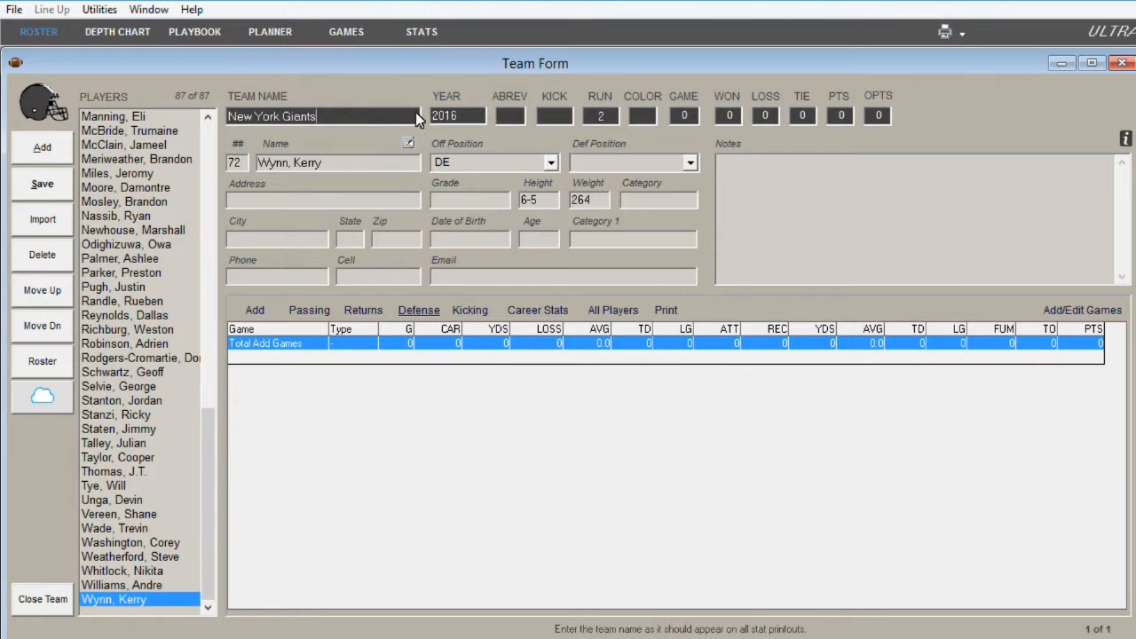
pyautogui.click(645, 122)
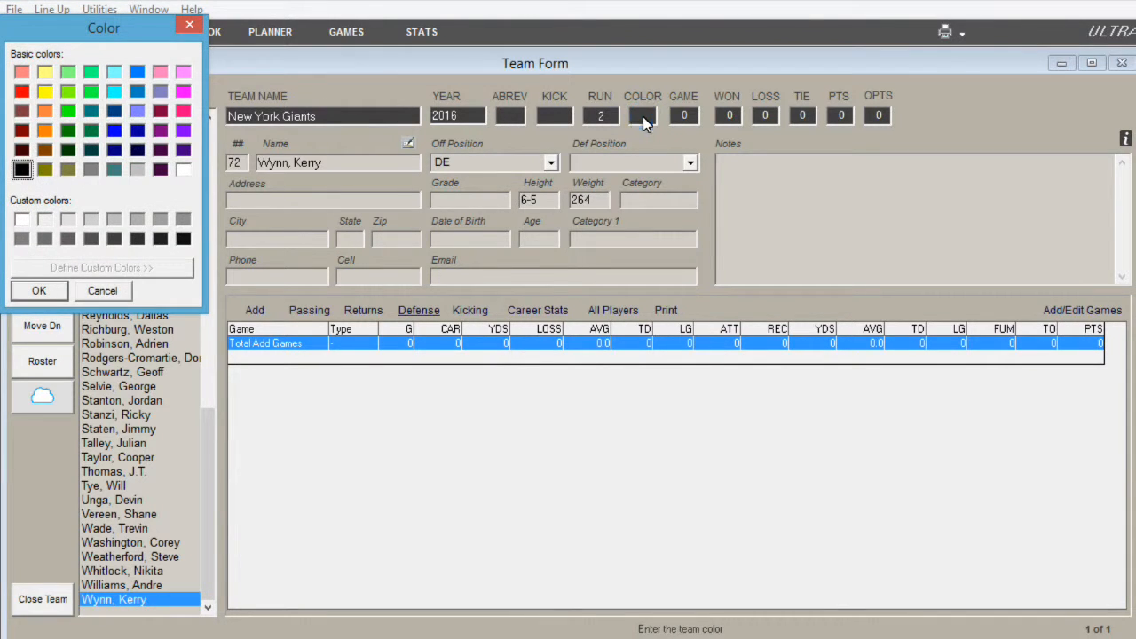
pyautogui.click(116, 151)
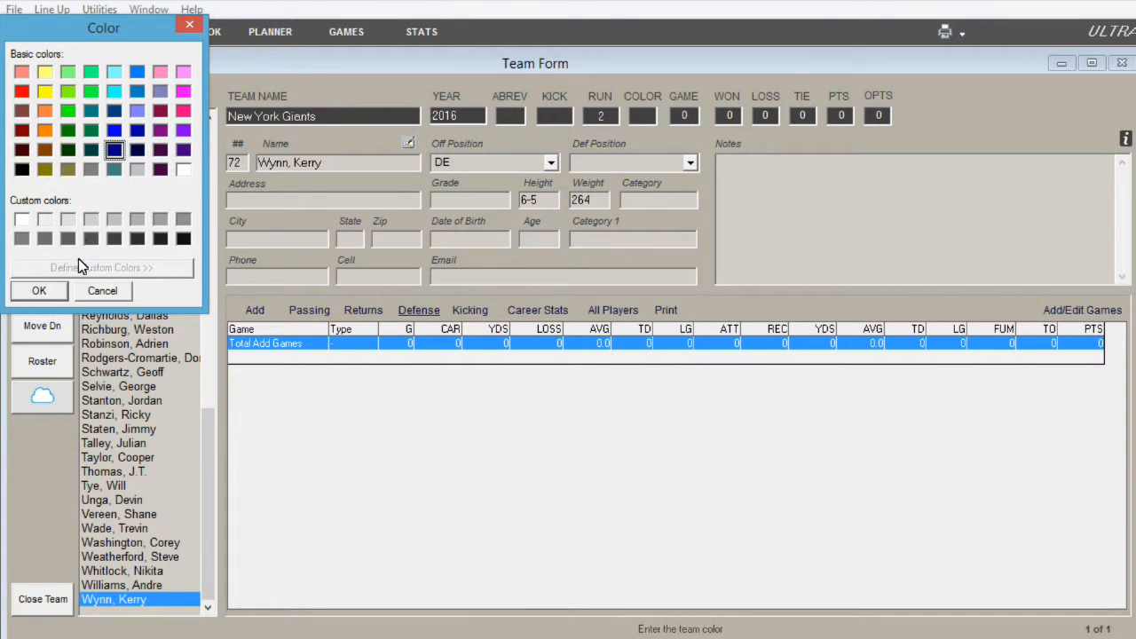
pyautogui.click(55, 292)
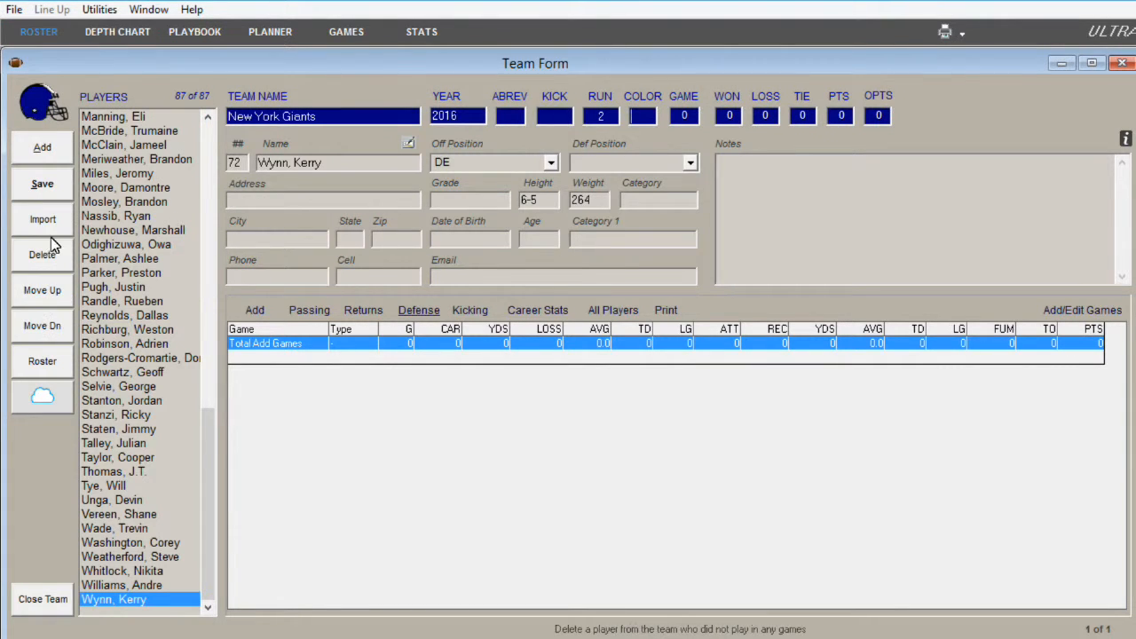
pyautogui.click(44, 190)
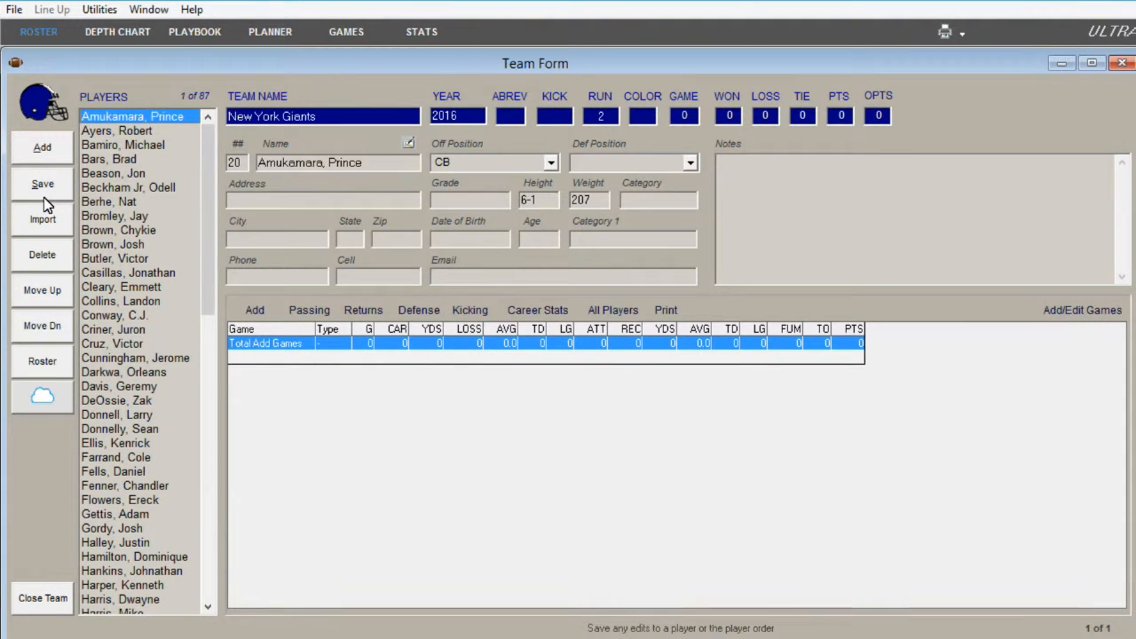
# - Open the game form for the New York Giants, close it, and close the team
pyautogui.click(337, 34)
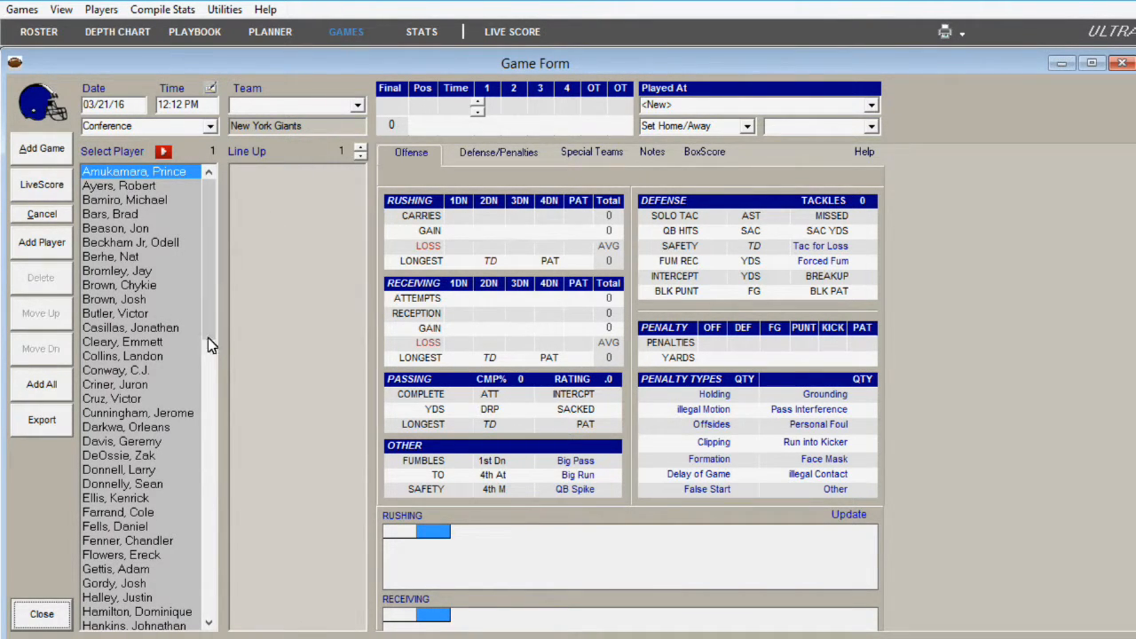
pyautogui.click(41, 614)
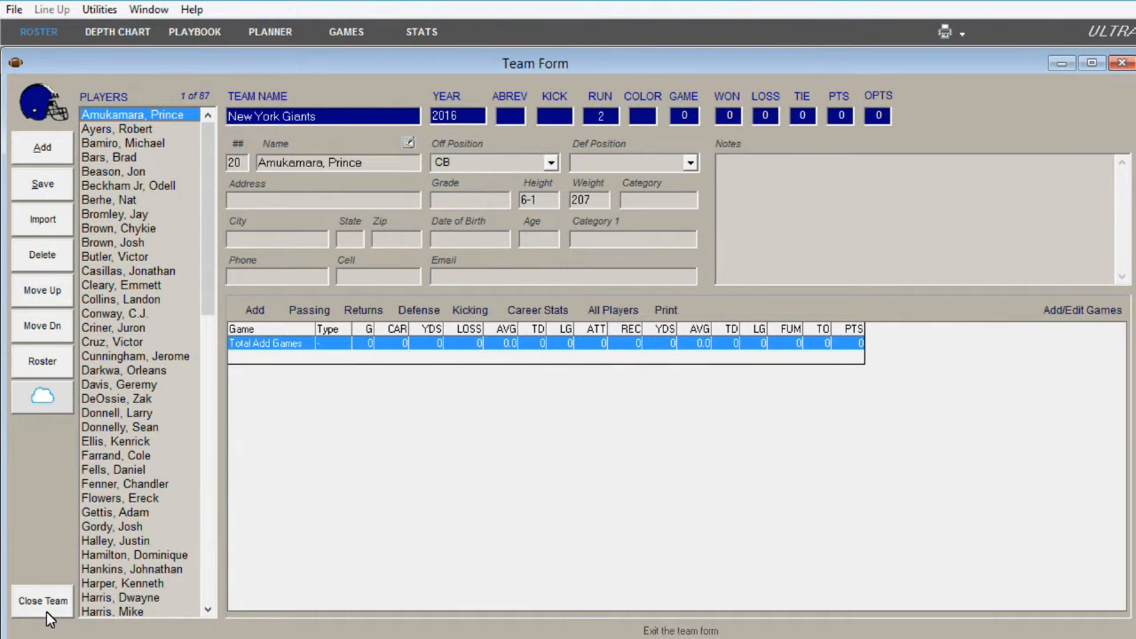
pyautogui.click(47, 611)
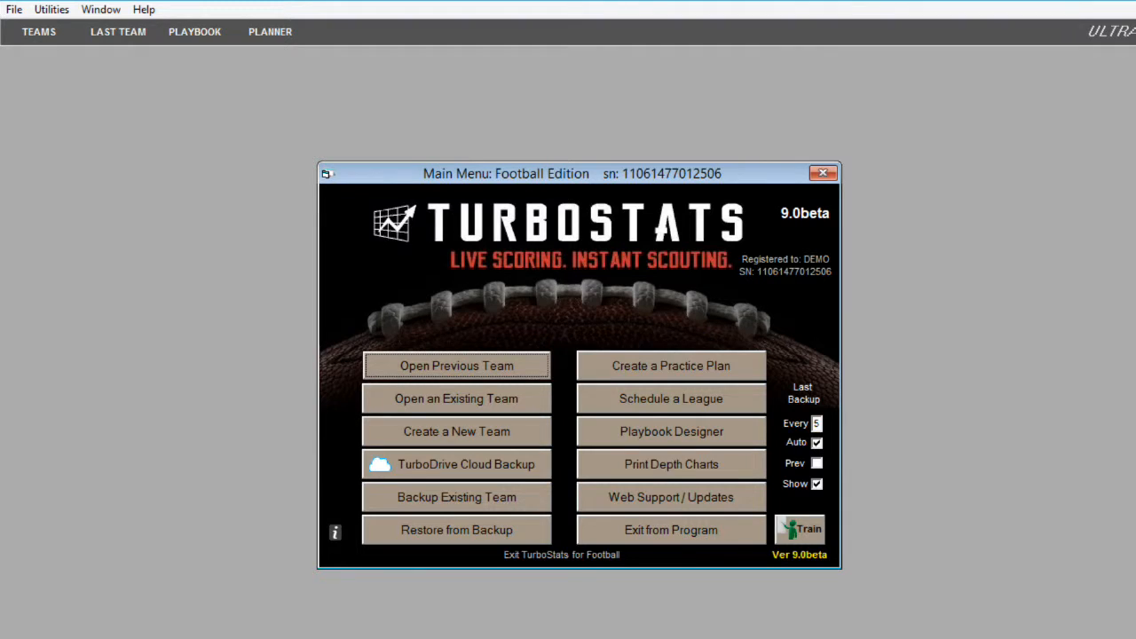
# - Archive and upload the local packers.tm team database to the TurboDrive cloud
pyautogui.click(463, 466)
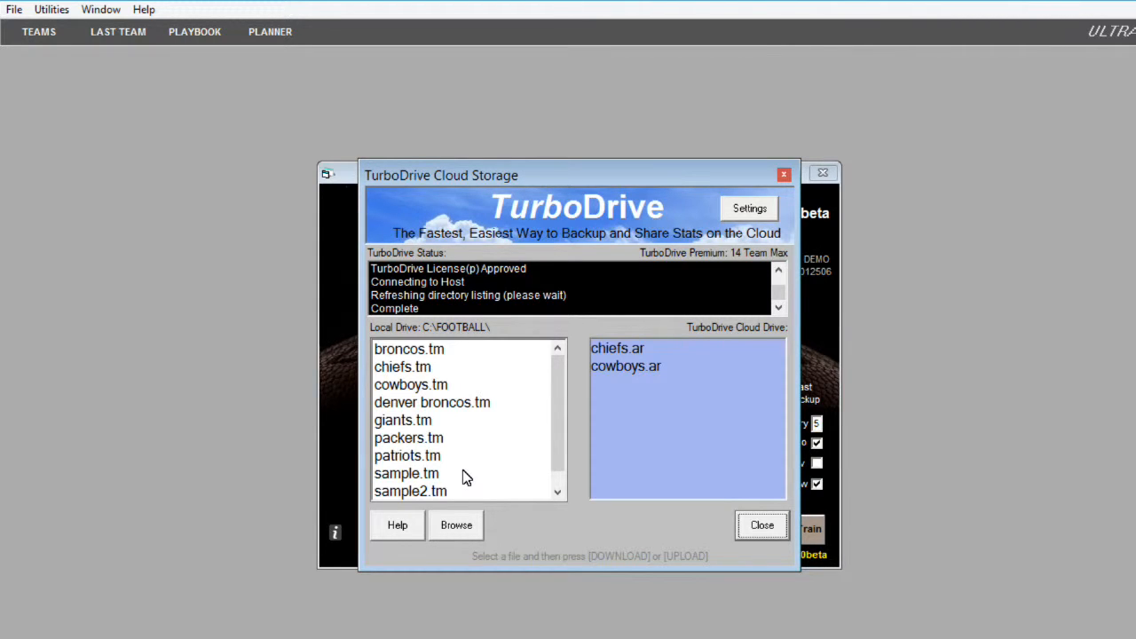
pyautogui.click(456, 440)
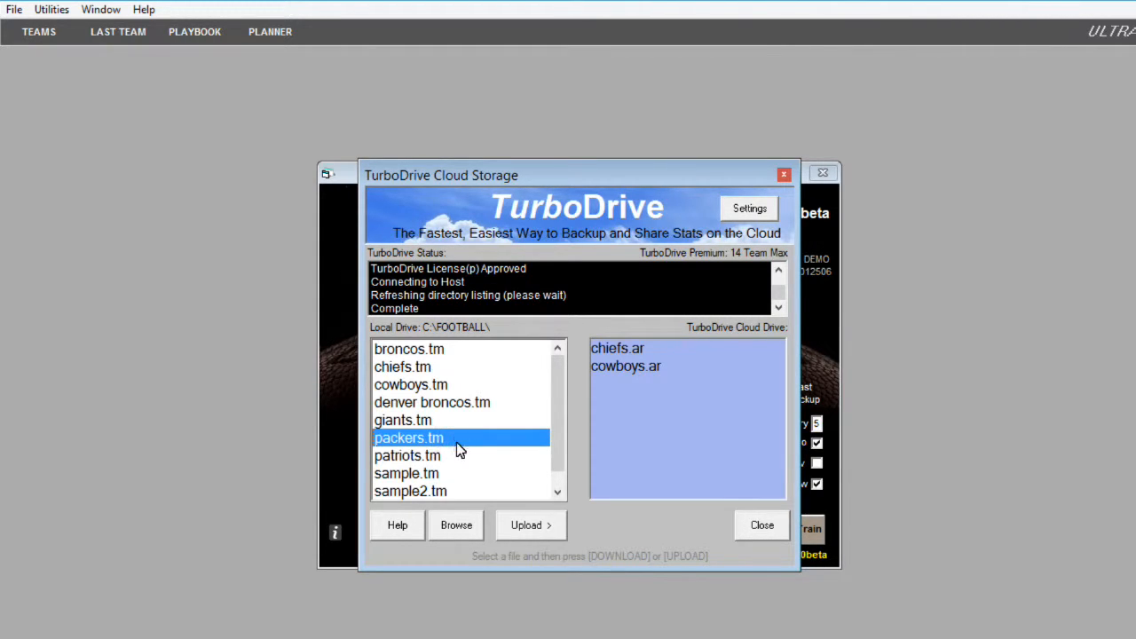
pyautogui.click(526, 528)
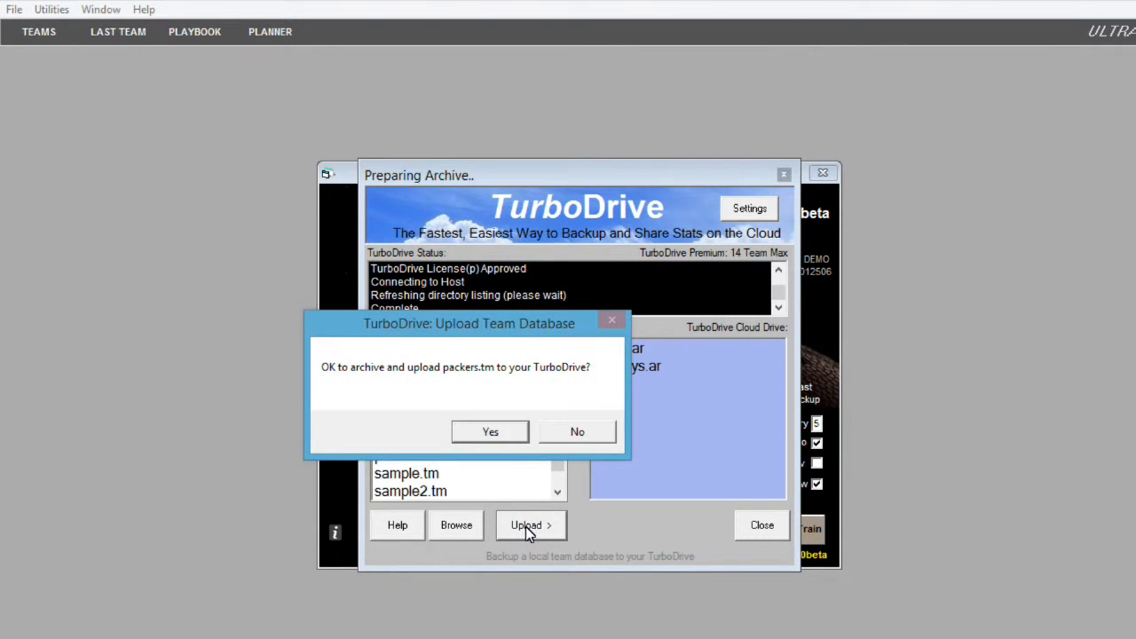
pyautogui.click(497, 436)
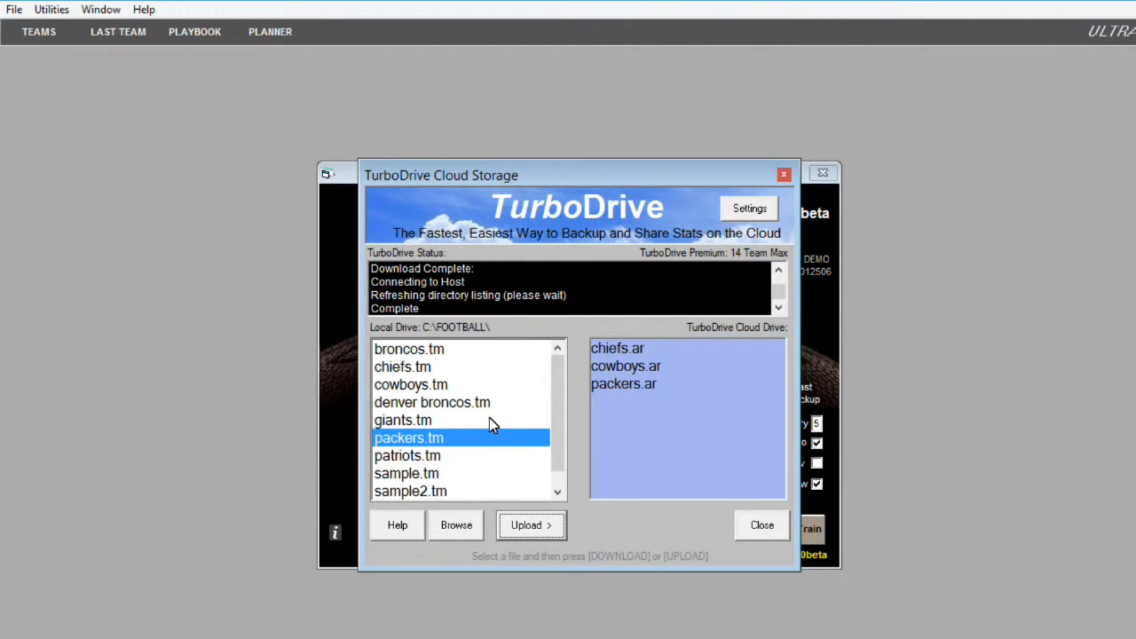
# - Archive and upload giants.tm to the TurboDrive cloud and close the cloud storage
pyautogui.click(491, 421)
pyautogui.click(523, 526)
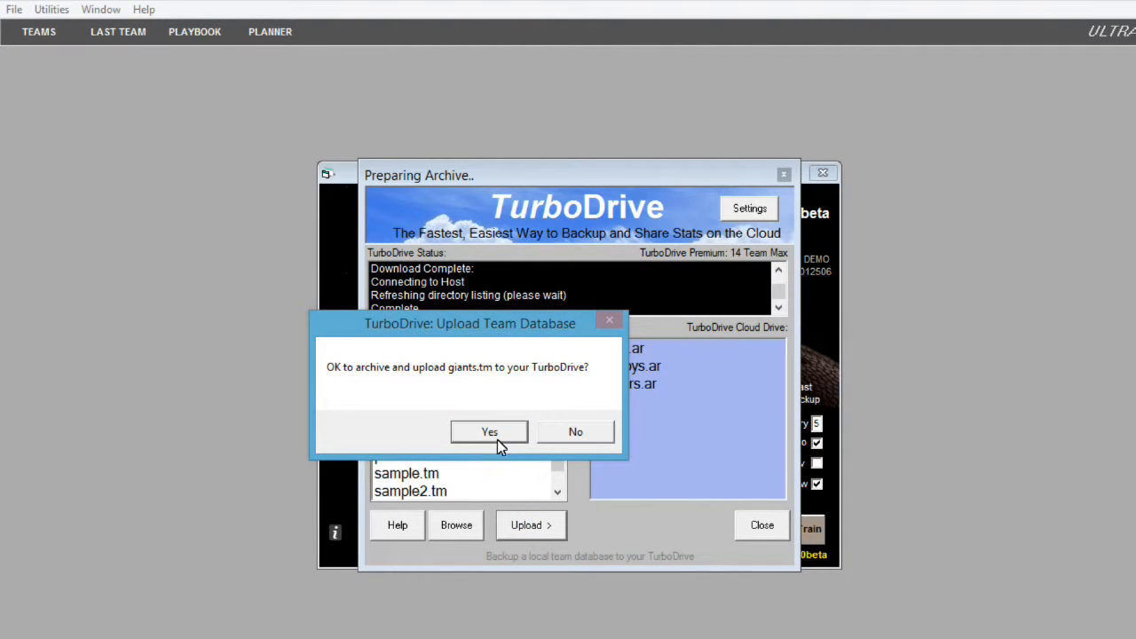
pyautogui.click(495, 432)
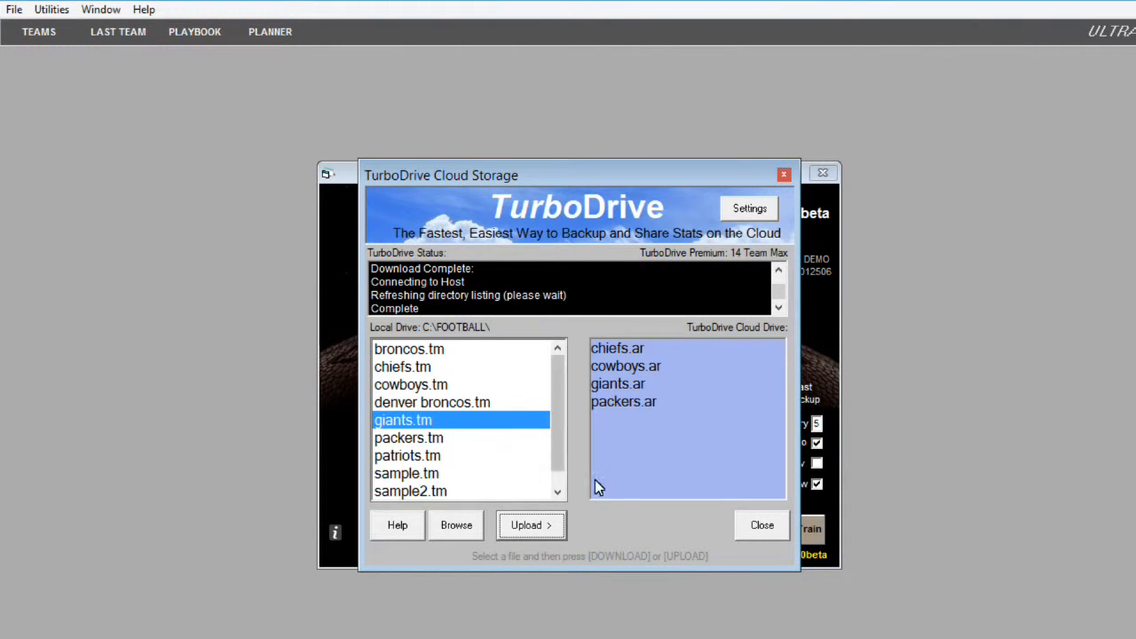
pyautogui.click(752, 525)
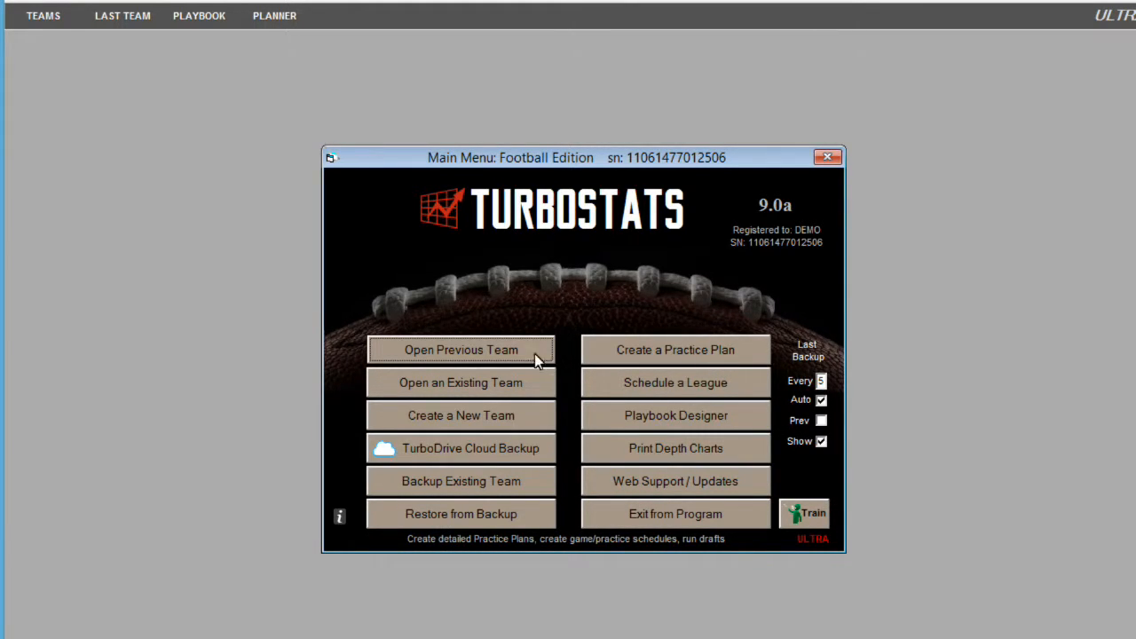
# - Download the broncos.ar team archive from the TurboDrive cloud and close the Denver Broncos team
pyautogui.click(431, 455)
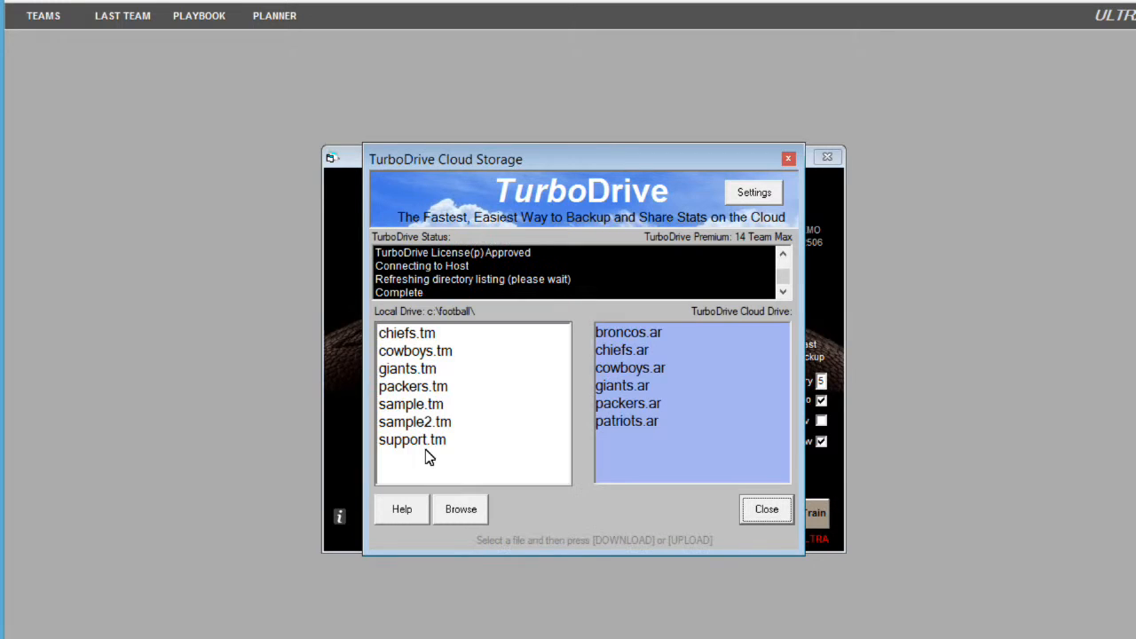
pyautogui.click(660, 334)
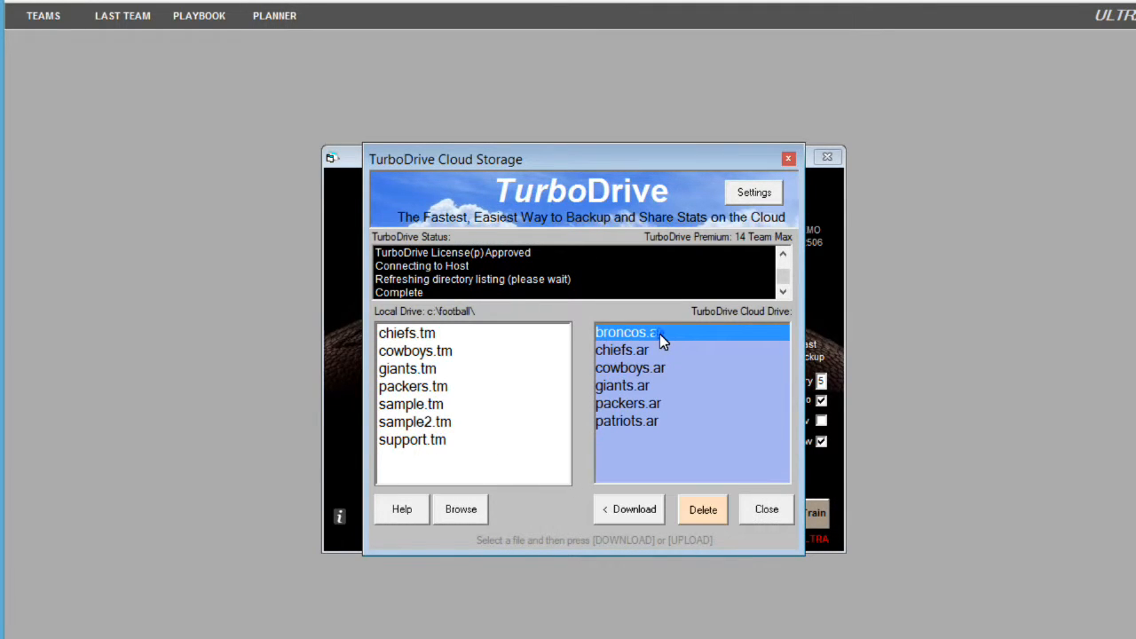
pyautogui.click(625, 511)
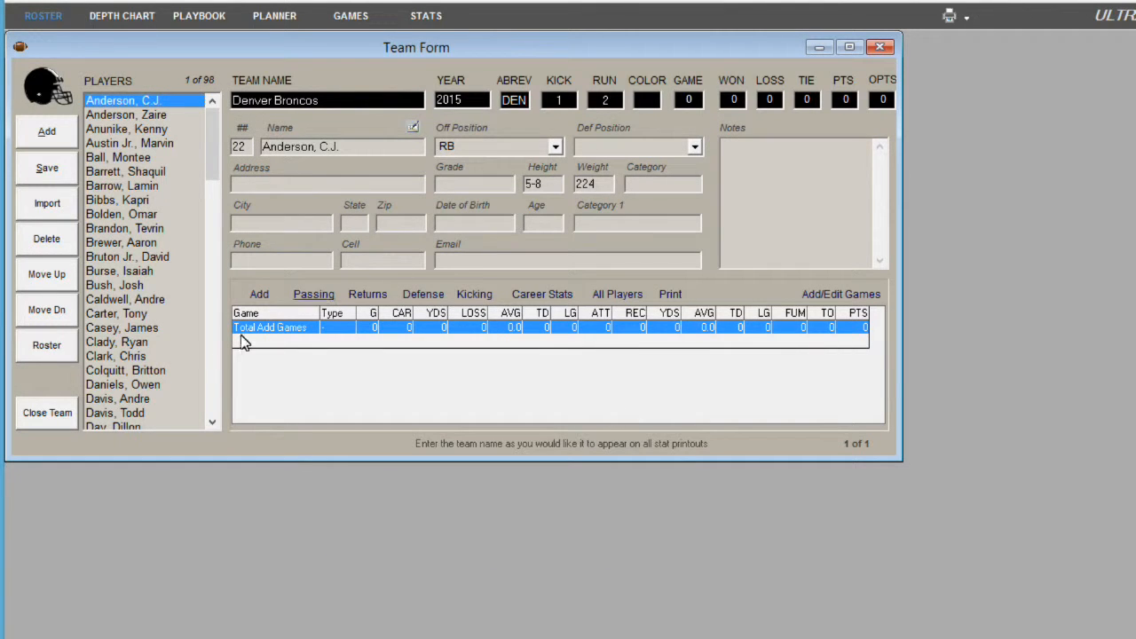
pyautogui.click(41, 415)
# - Download the patriots.ar team archive from the TurboDrive cloud and look over the New England Patriots roster
pyautogui.click(509, 455)
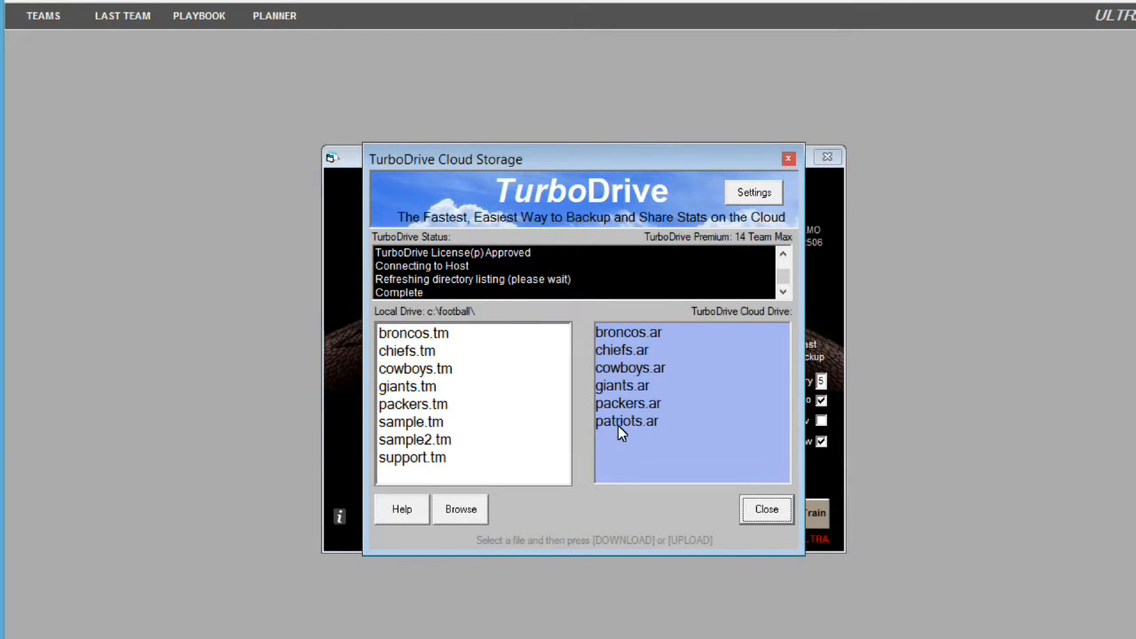
pyautogui.click(619, 425)
pyautogui.click(631, 511)
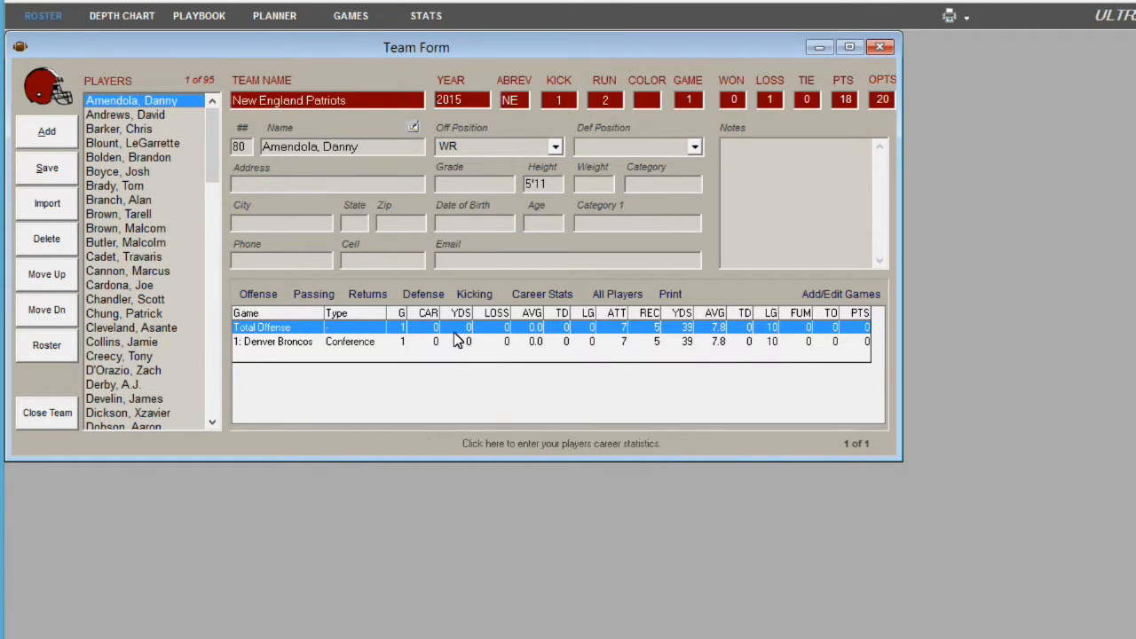
pyautogui.moveTo(214, 142)
pyautogui.mouseDown()
pyautogui.moveTo(210, 395)
pyautogui.moveTo(207, 135)
pyautogui.mouseUp()
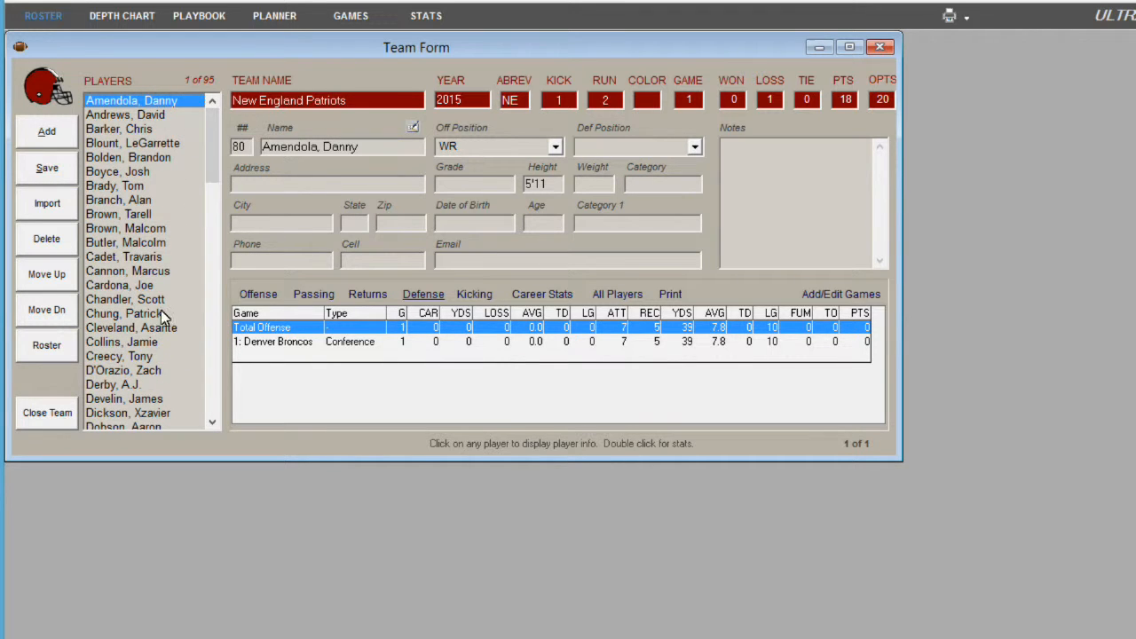
# - Add a new New England Patriots game dated 03/22/16 with the existing broncos.tm team file as the opponent
pyautogui.click(359, 17)
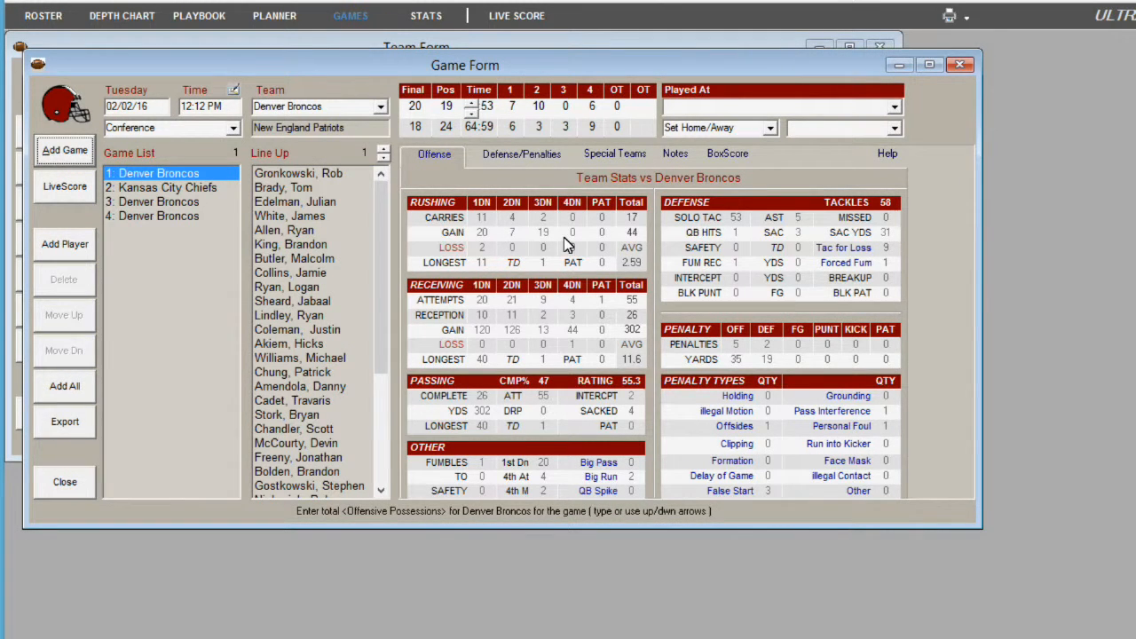
pyautogui.click(71, 151)
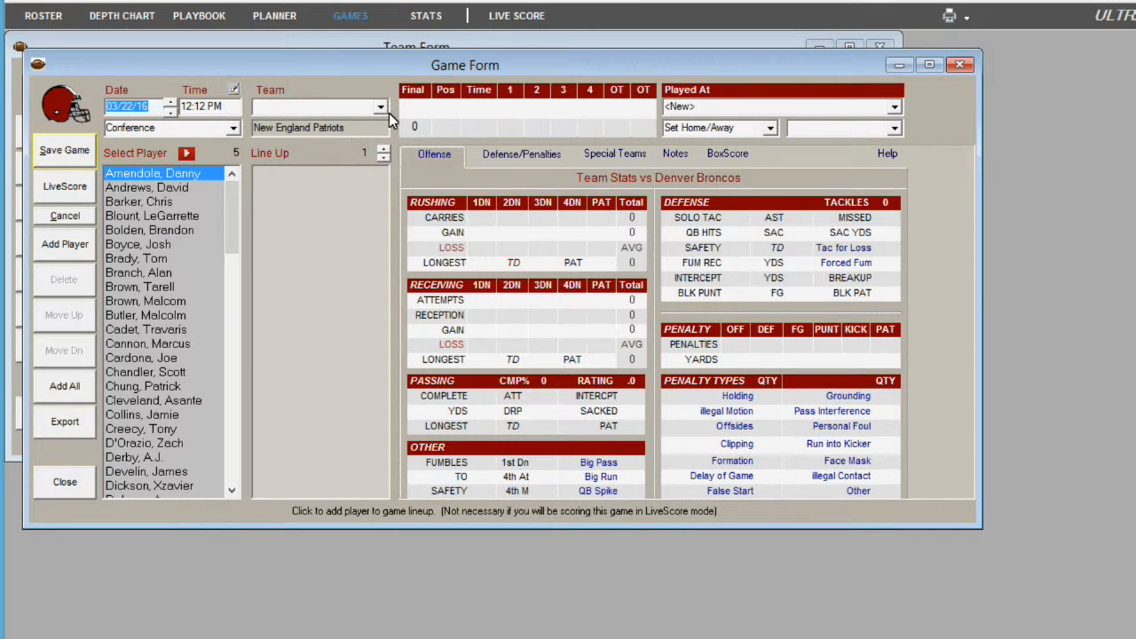
pyautogui.click(380, 106)
pyautogui.click(290, 125)
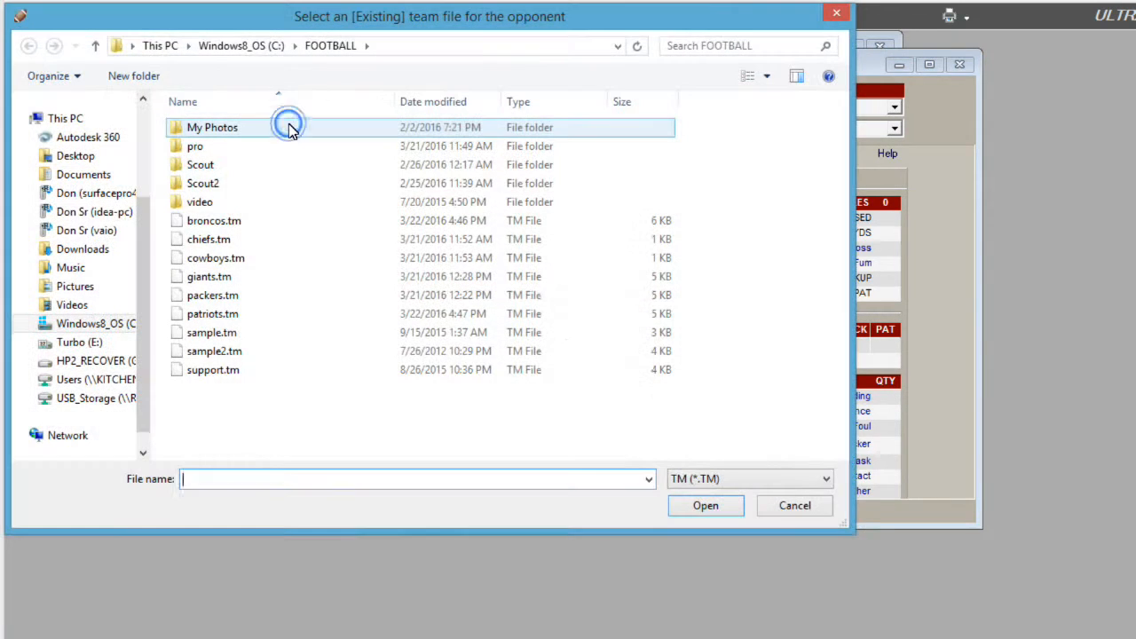
pyautogui.click(244, 222)
pyautogui.click(705, 505)
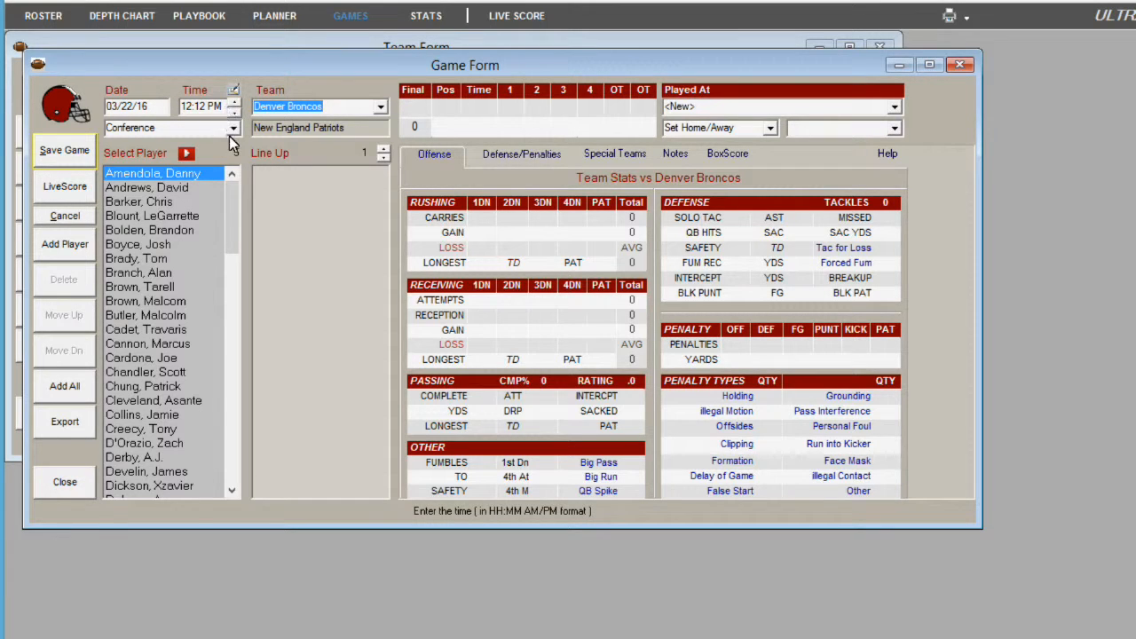
# - Look through the available game types, keep Conference, and save the new game
pyautogui.click(233, 128)
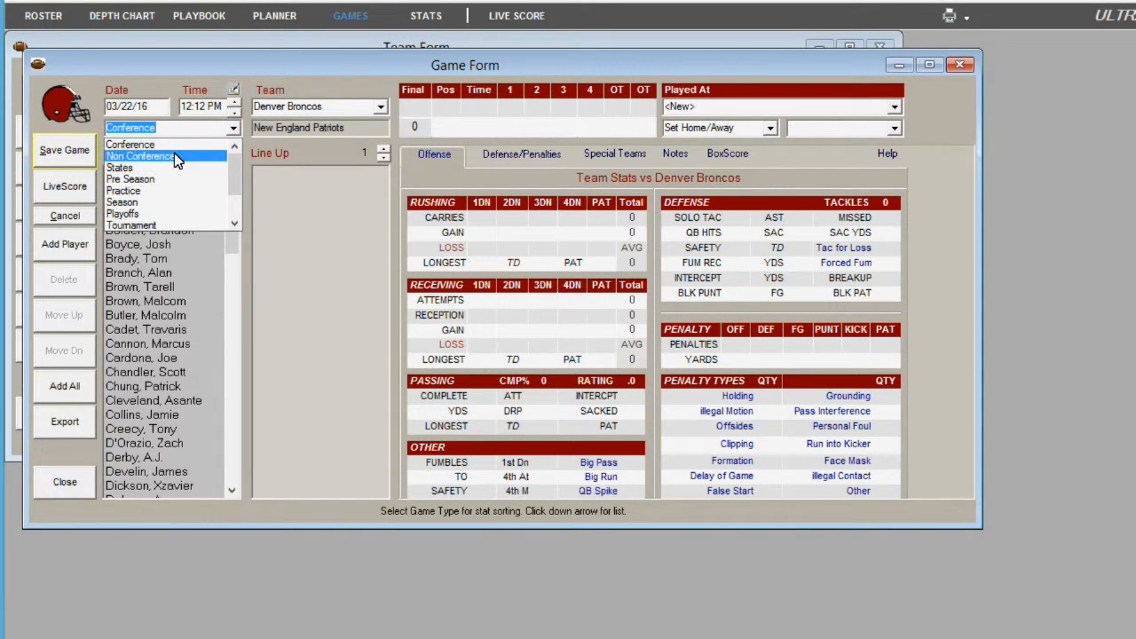
pyautogui.moveTo(235, 167); pyautogui.dragTo(233, 211)
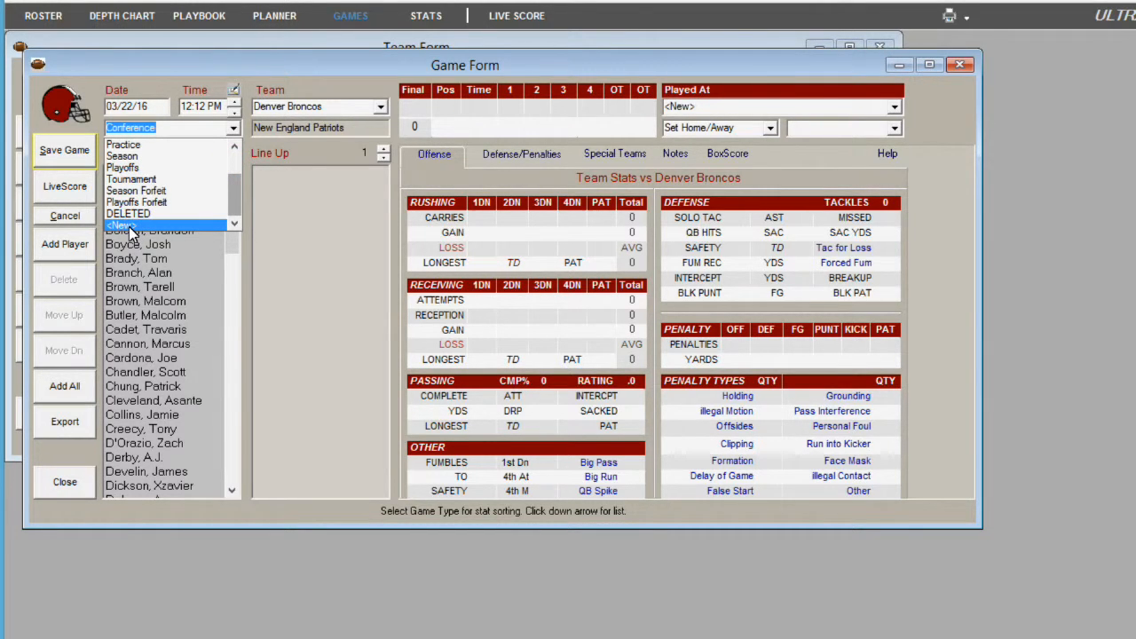
pyautogui.click(59, 150)
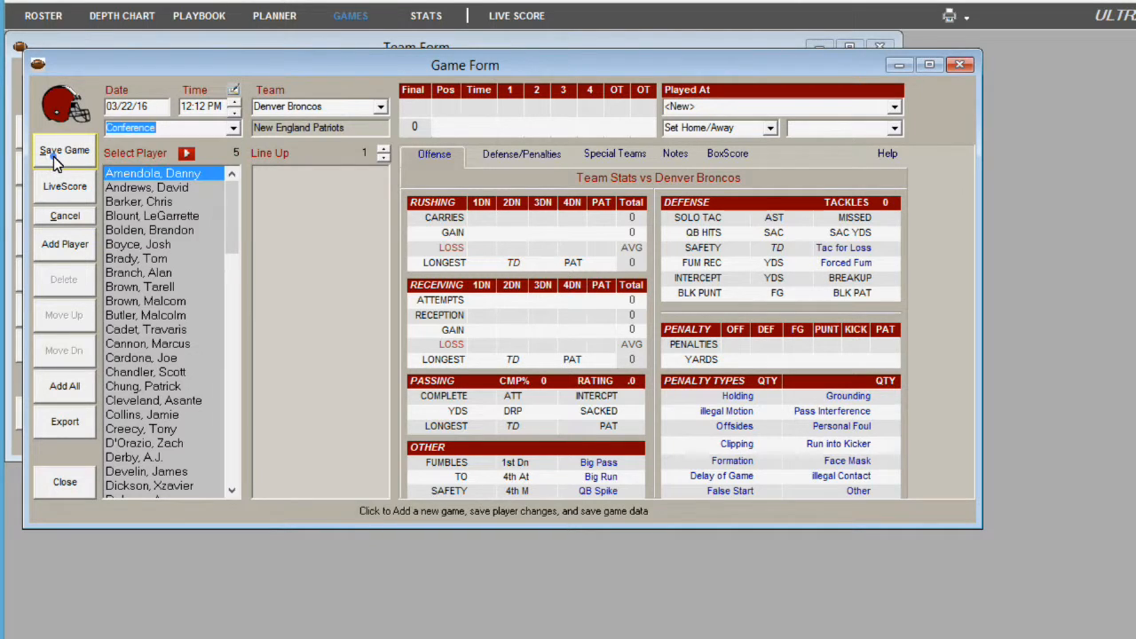
pyautogui.click(57, 150)
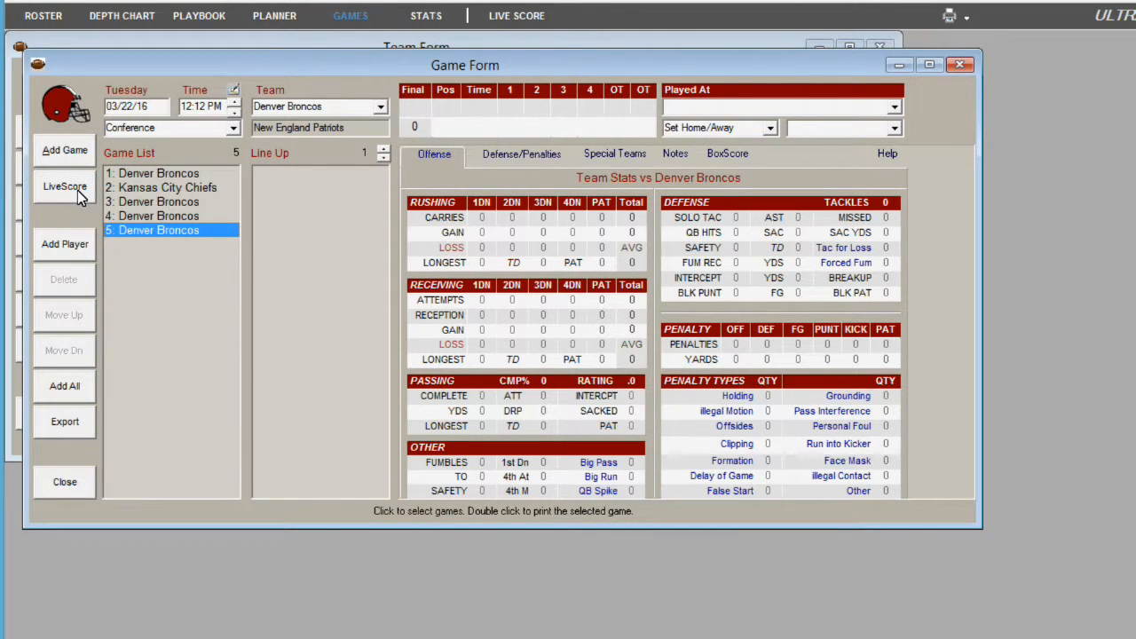
# - Open the first Denver Broncos game in LiveScore and review both teams' lineups and the opponent team files without loading one
pyautogui.click(151, 175)
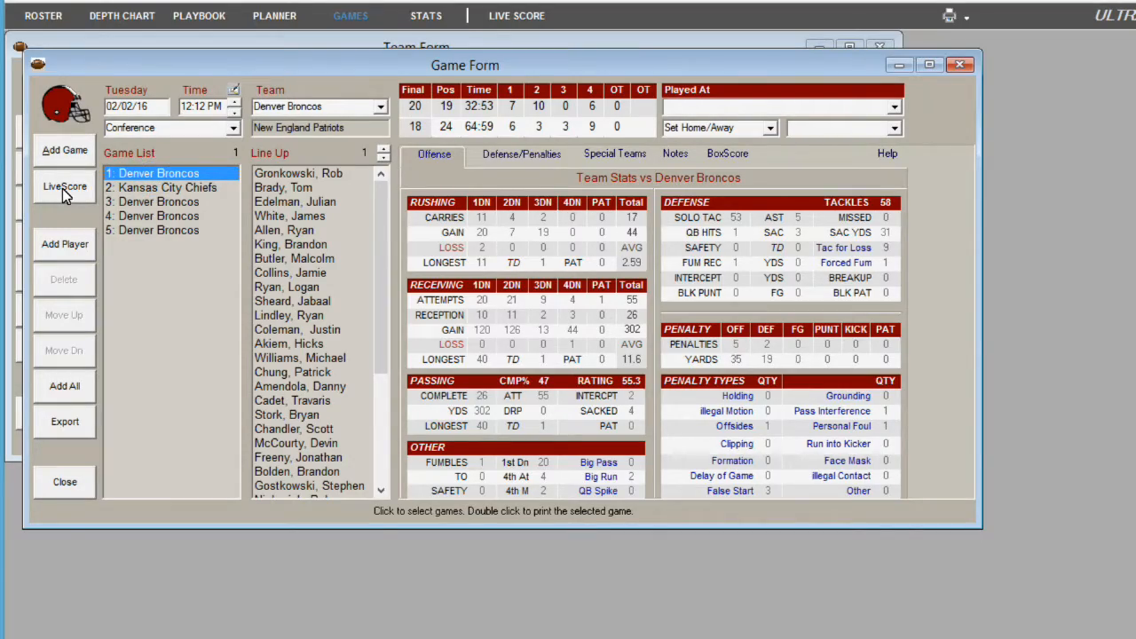
pyautogui.click(64, 188)
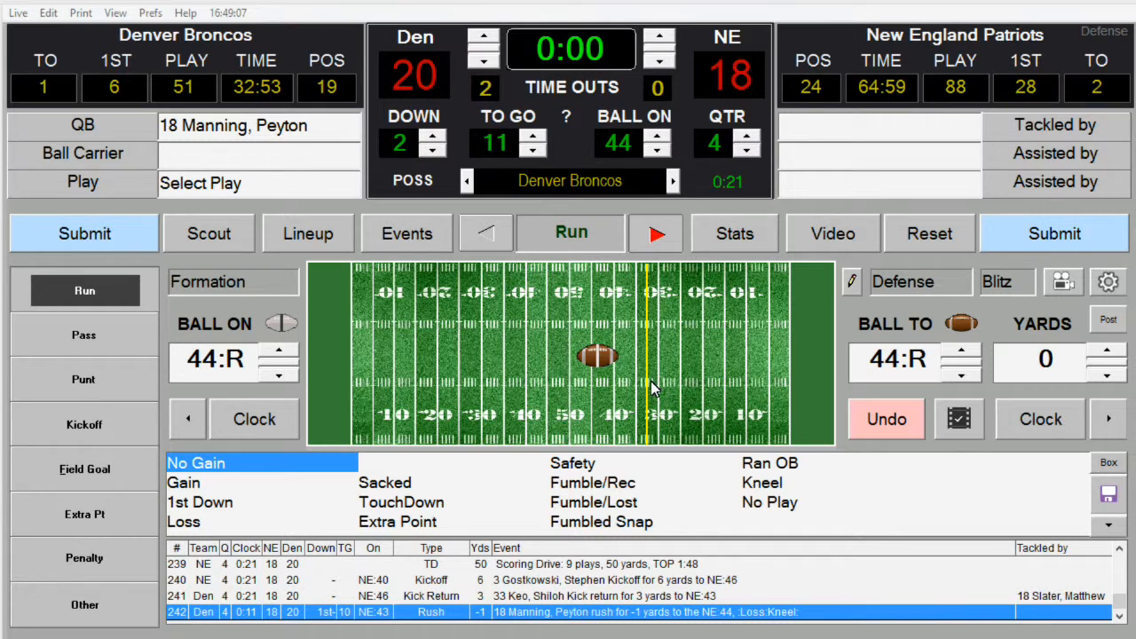
pyautogui.click(332, 235)
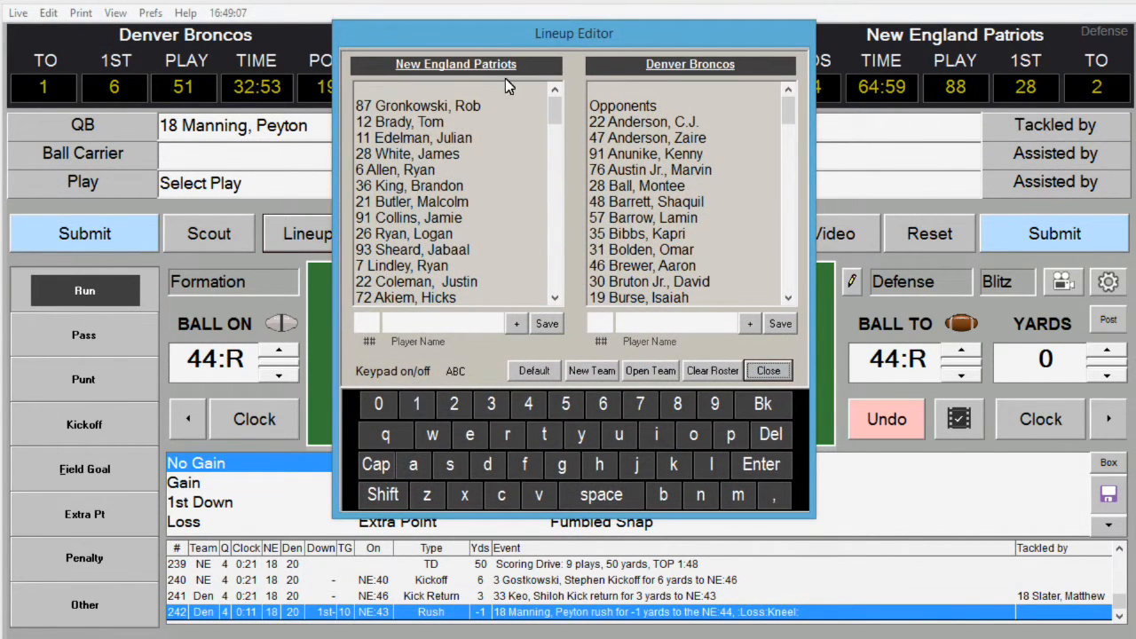
pyautogui.click(405, 250)
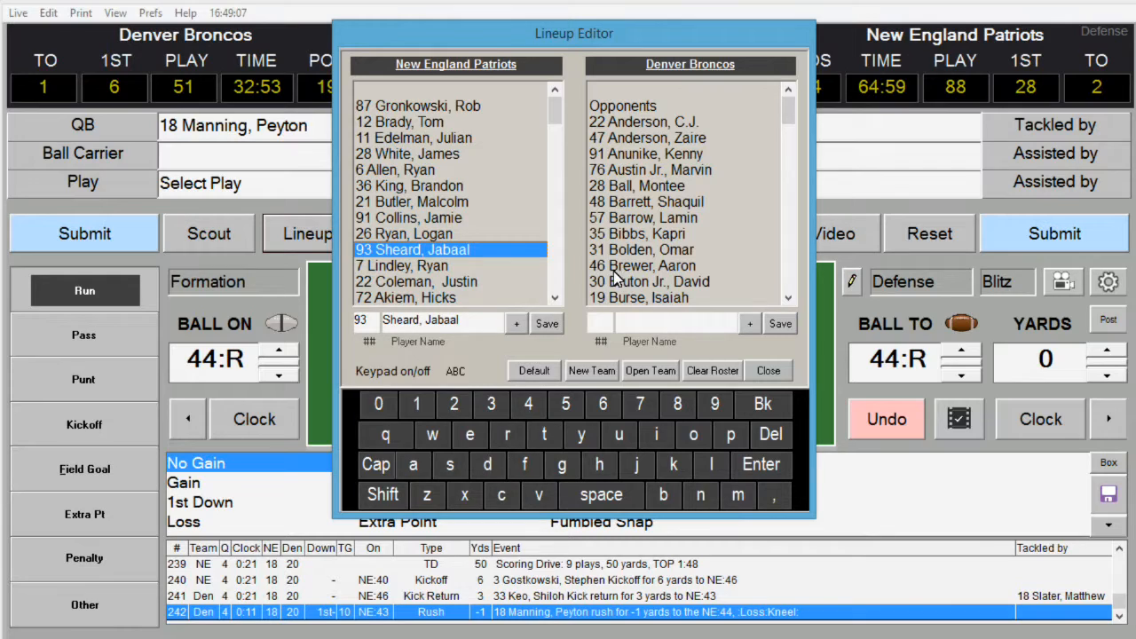
pyautogui.click(650, 371)
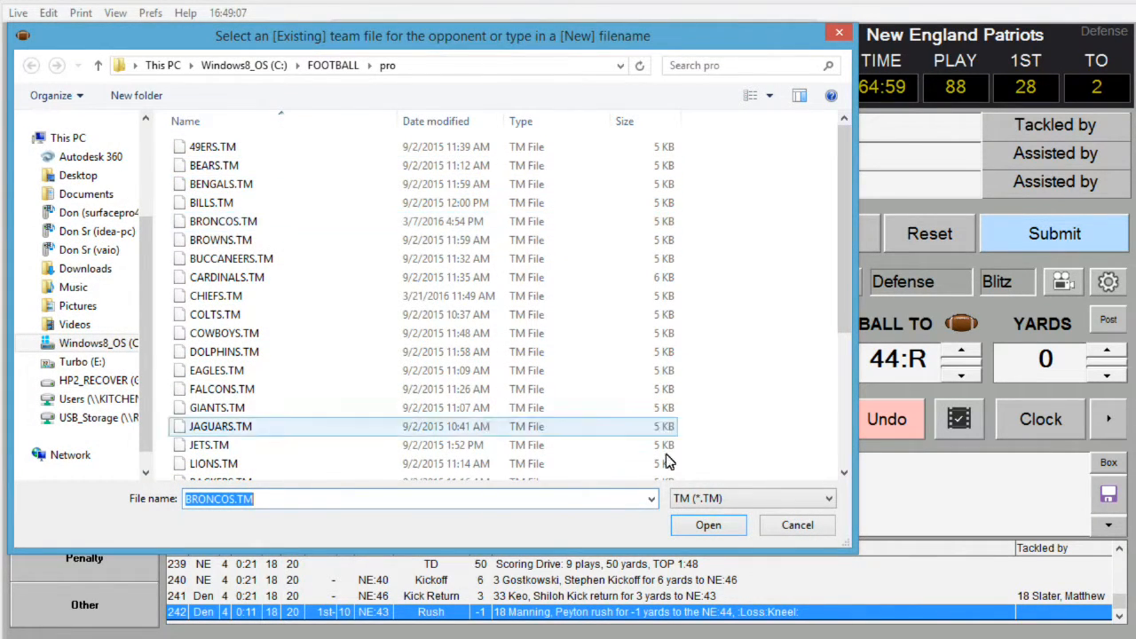
pyautogui.click(798, 524)
pyautogui.click(766, 373)
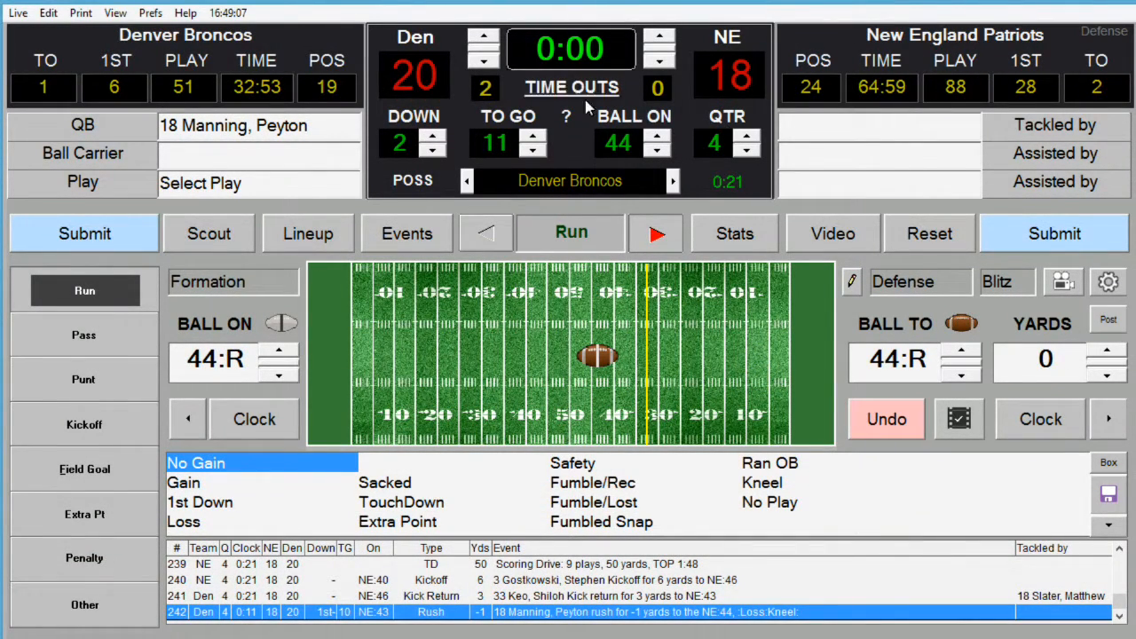
# - Save the game's box score as Denver Broncos_vs_New England Patriots.html and upload it to TurboStats.com
pyautogui.click(1114, 322)
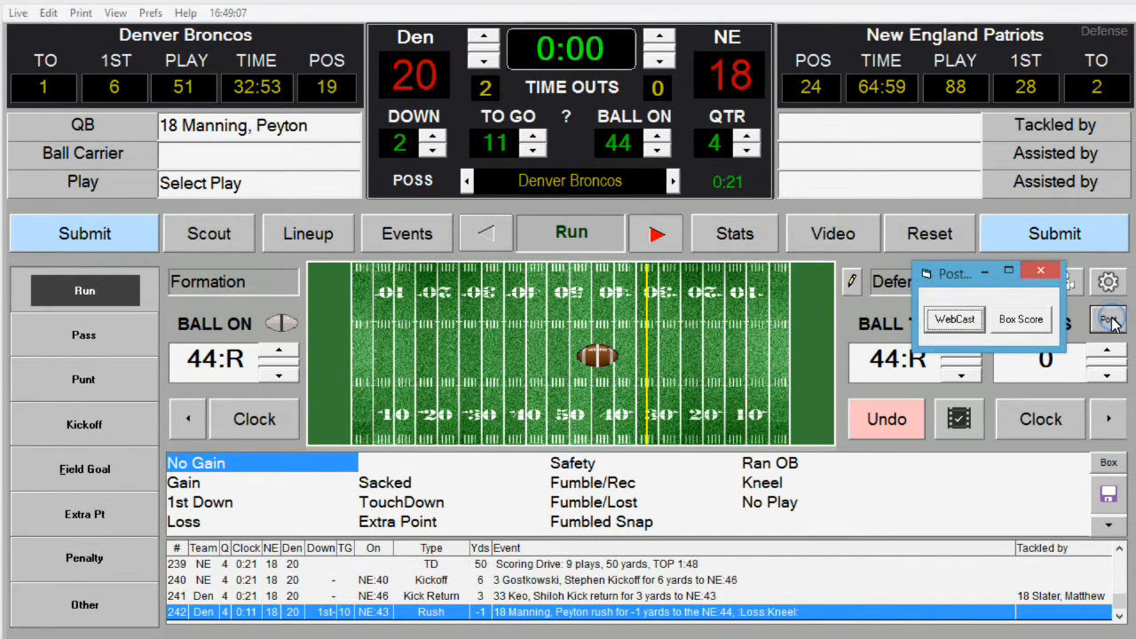
pyautogui.click(1022, 321)
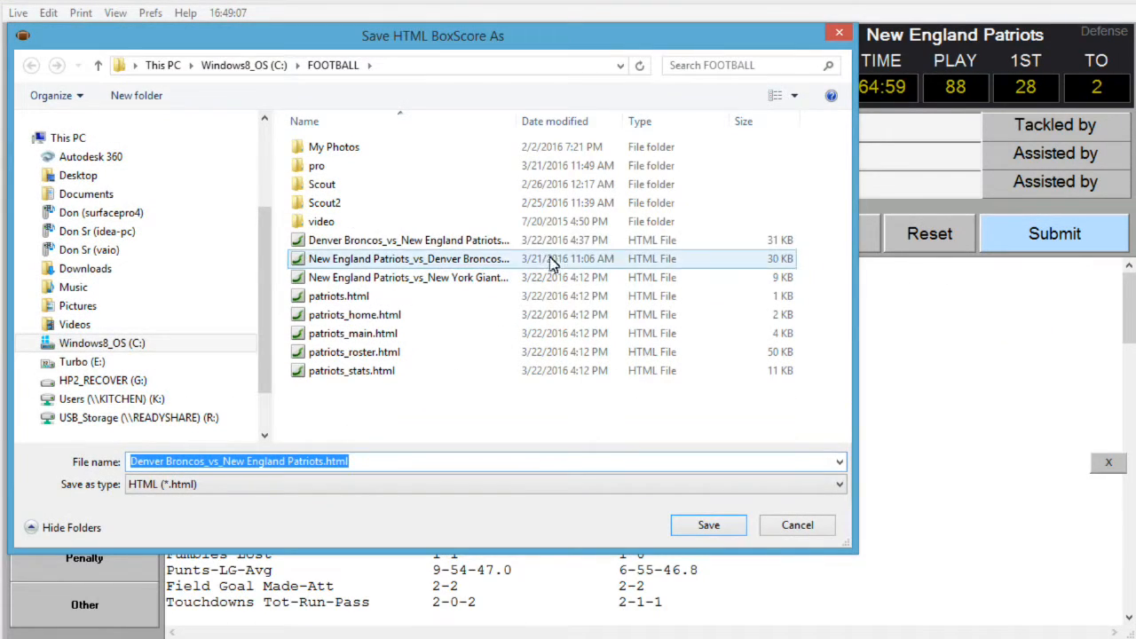
pyautogui.click(709, 526)
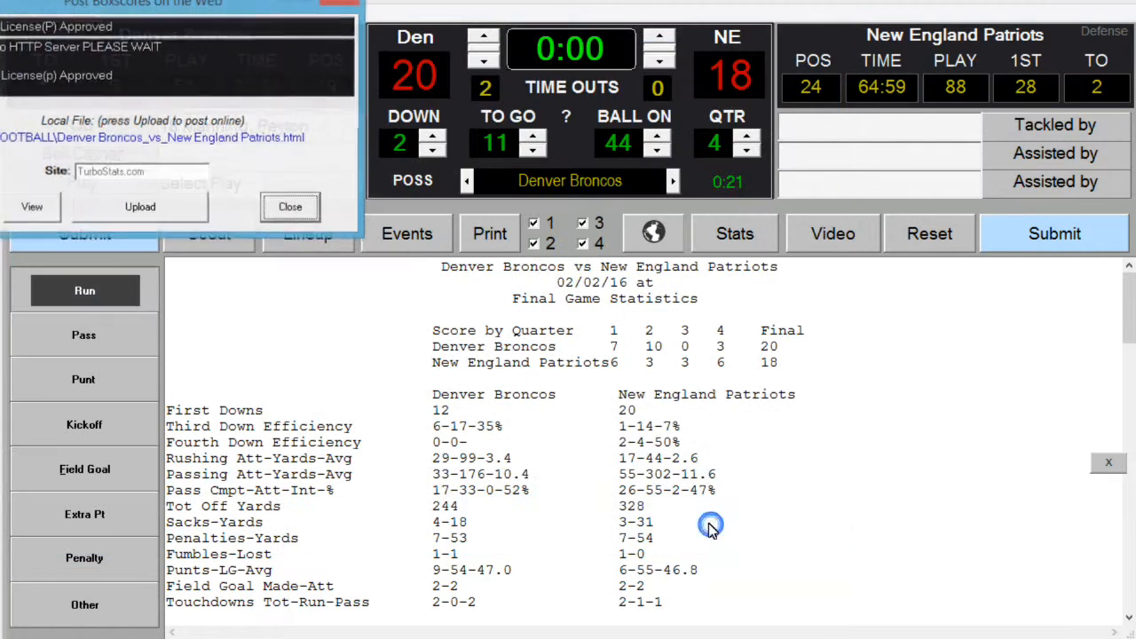
pyautogui.click(626, 371)
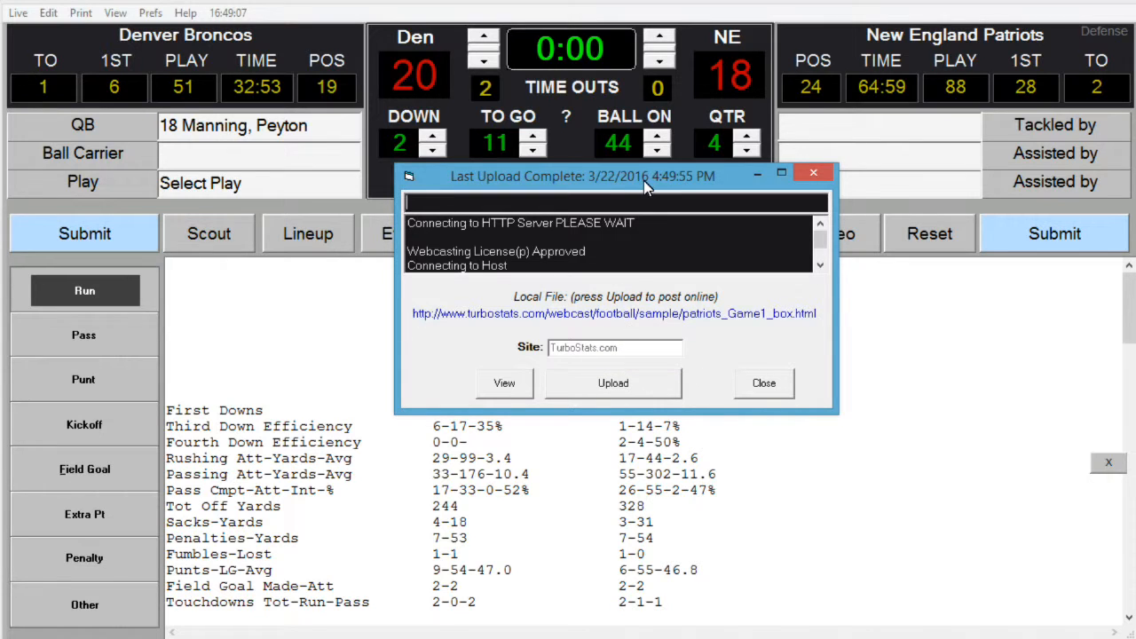
# - Look over the posted box score web page, then close it along with the upload window and box score view
pyautogui.click(624, 315)
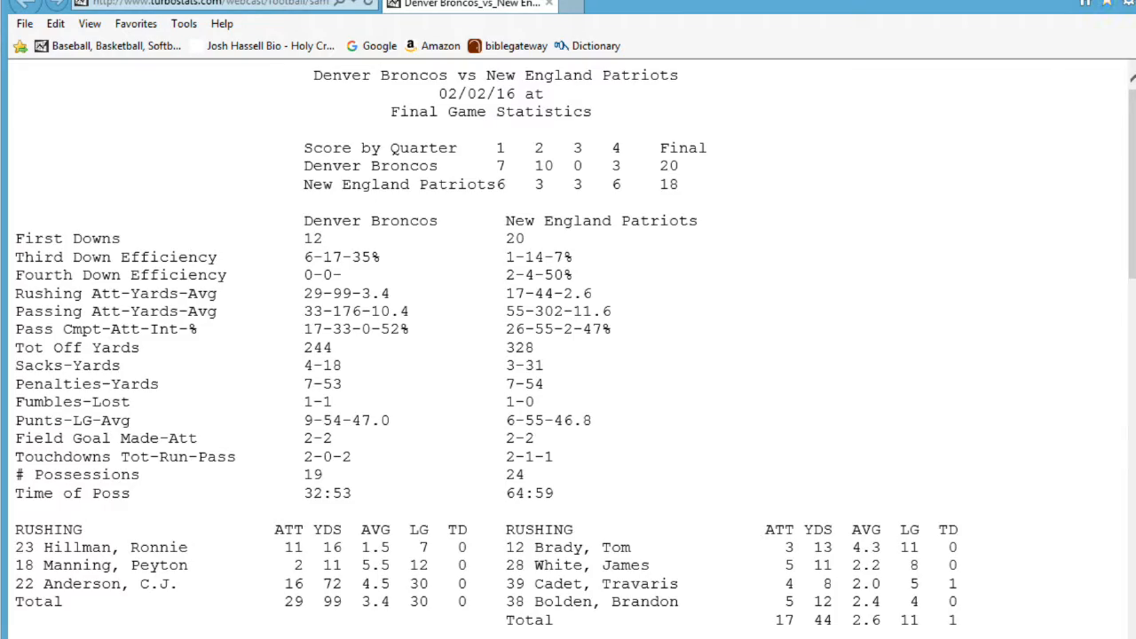
pyautogui.scroll(-15, 1131, 145)
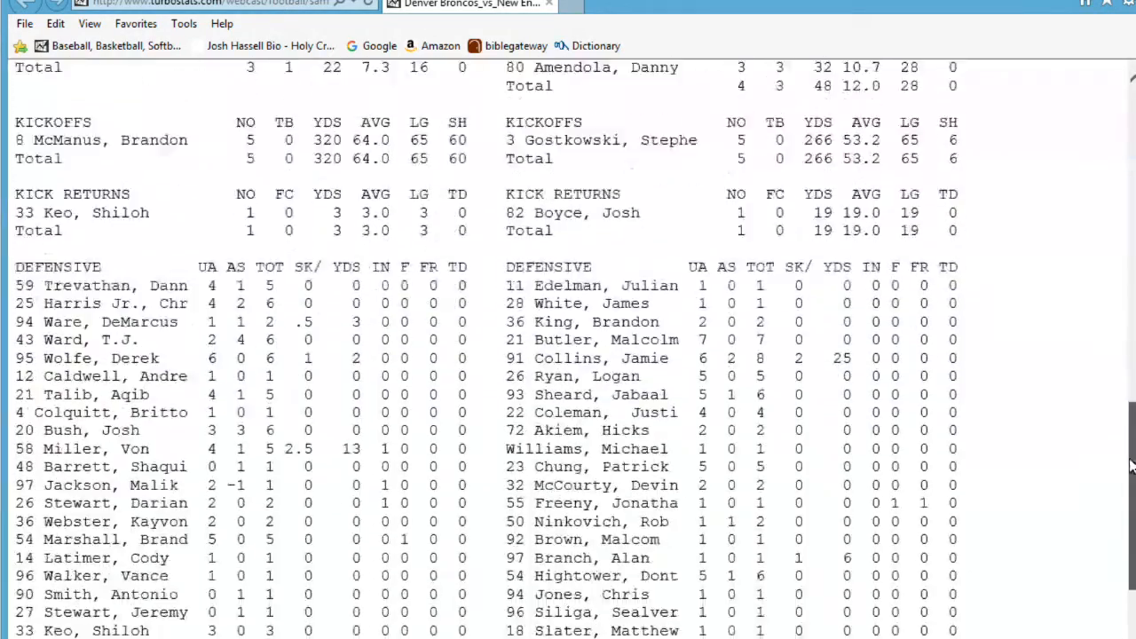
pyautogui.click(1126, 1)
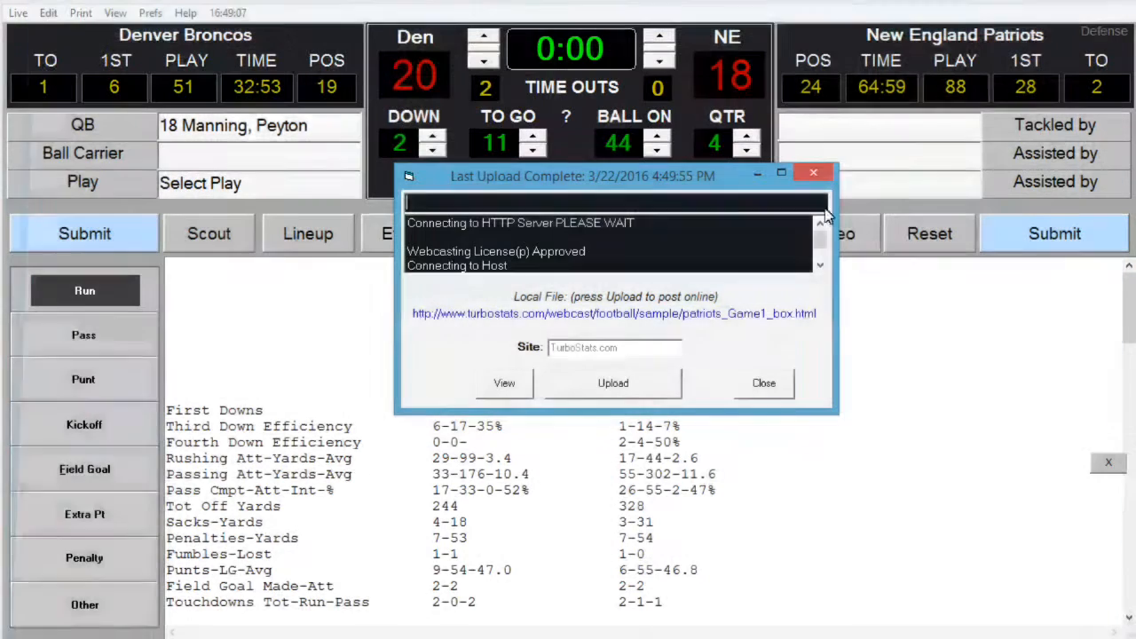
pyautogui.click(766, 384)
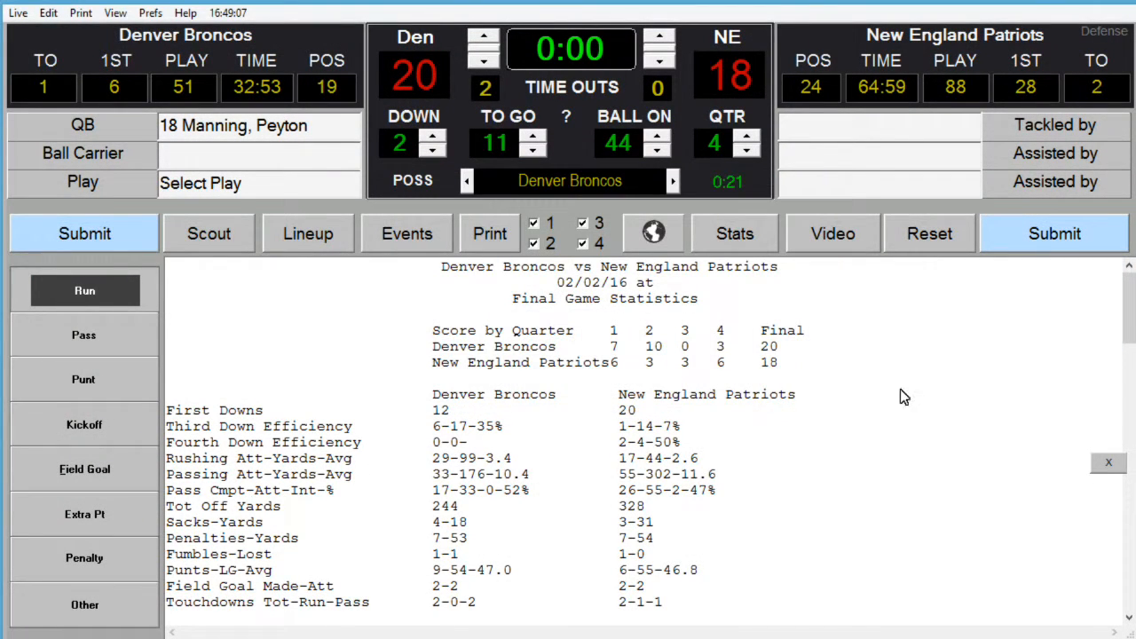
pyautogui.click(1109, 465)
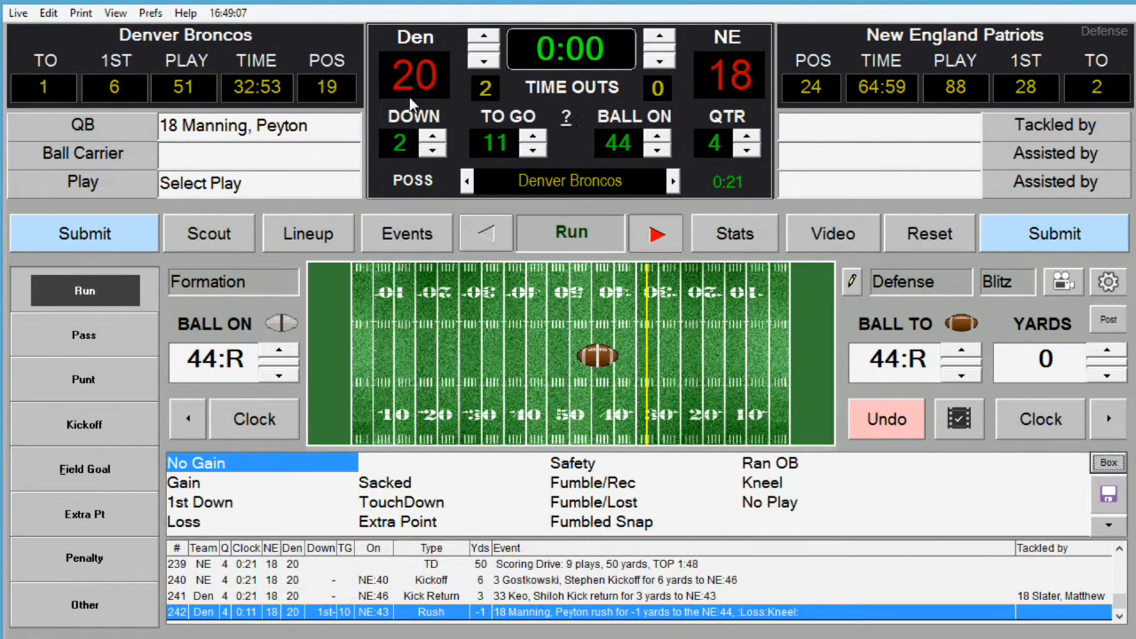
# - Exit LiveScore while posting the remaining stats to the Game Form, then close the Game Form
pyautogui.click(16, 14)
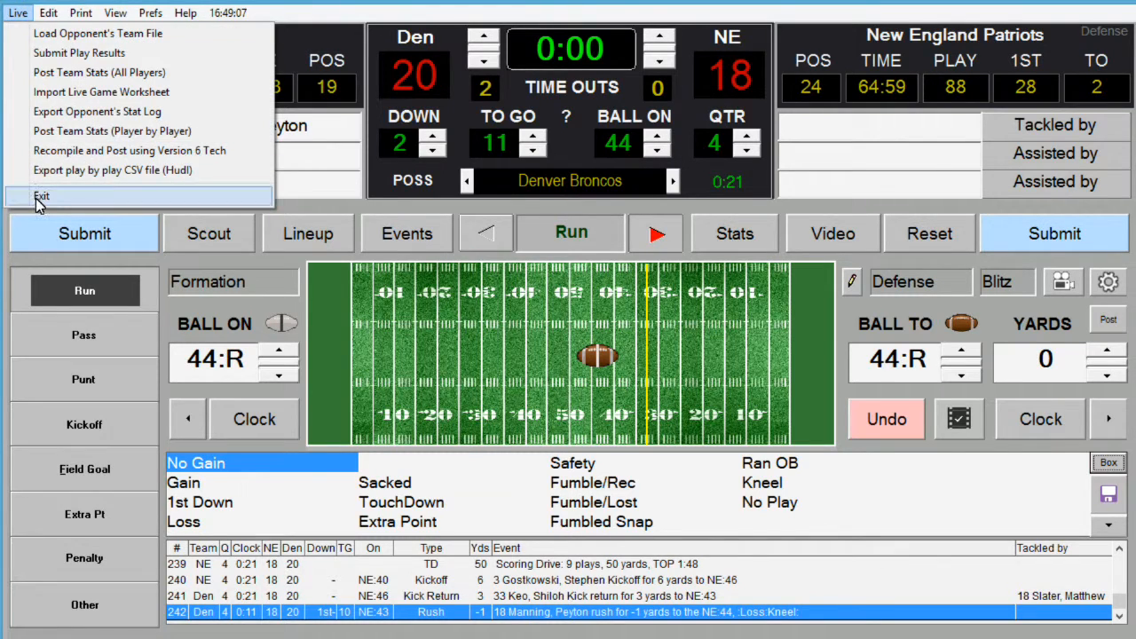
pyautogui.click(36, 196)
pyautogui.click(472, 380)
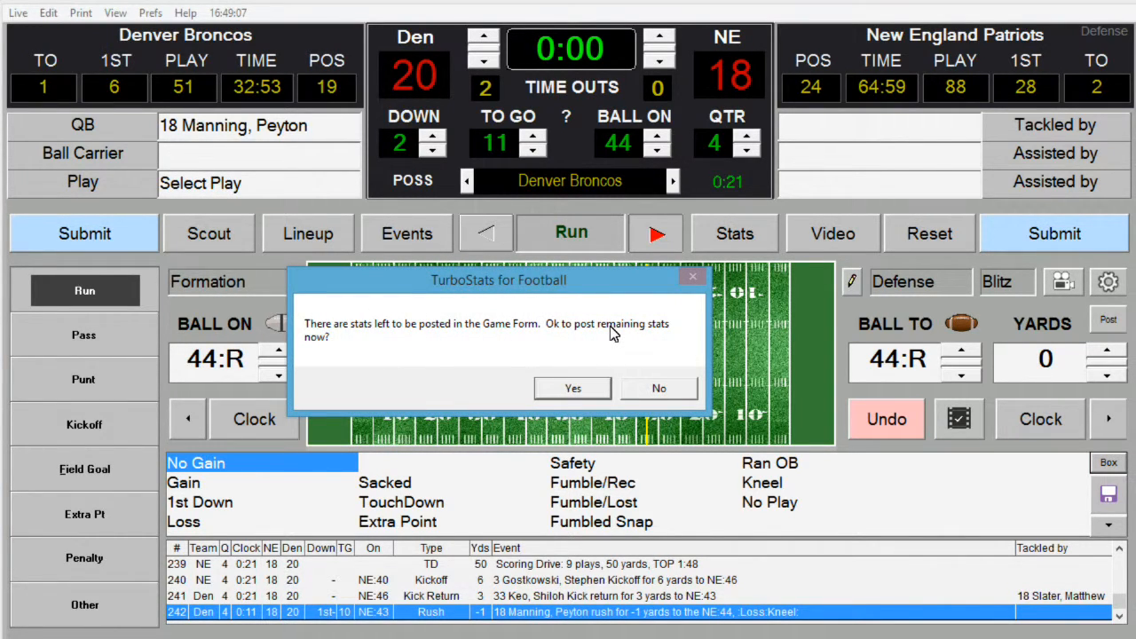
pyautogui.click(574, 388)
pyautogui.click(488, 381)
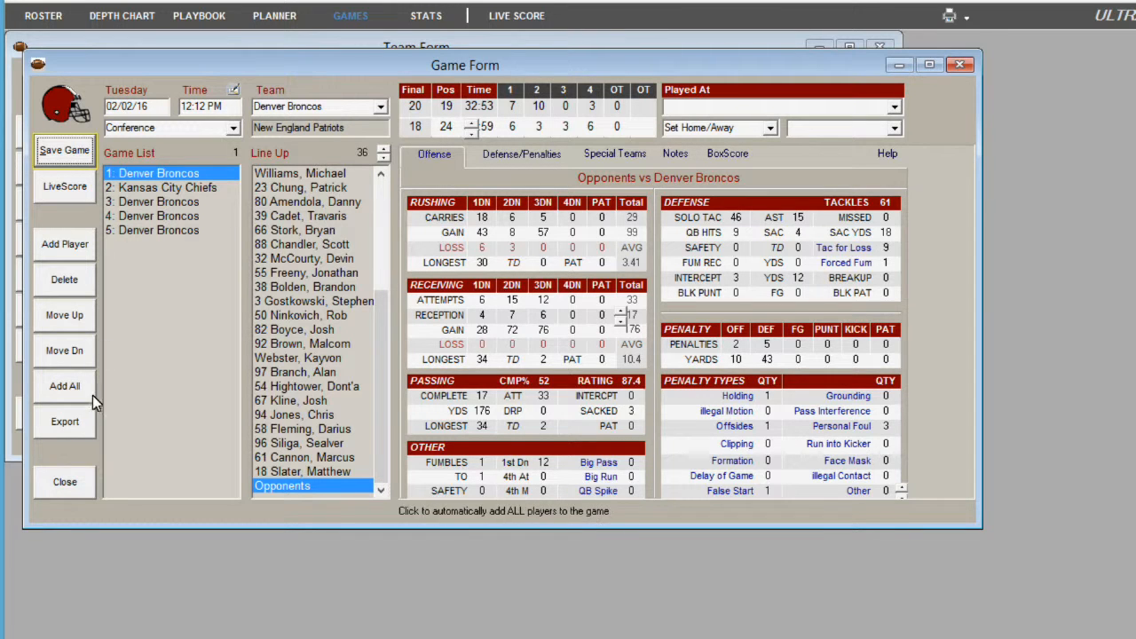
pyautogui.click(59, 490)
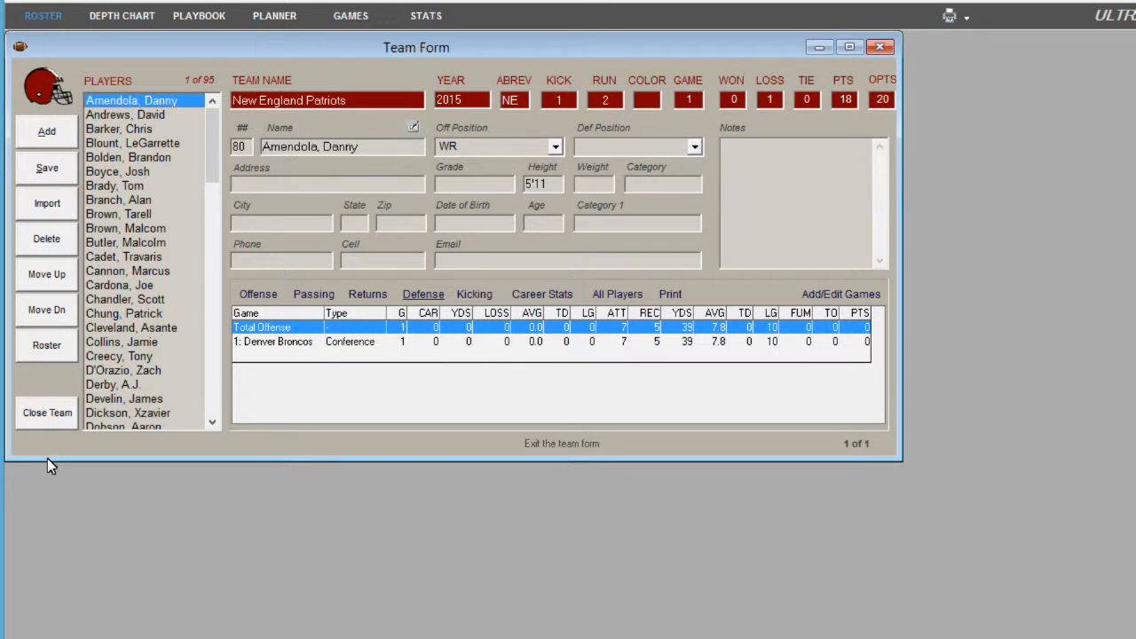
# - Look over the New England Patriots' online stats posting options and the Home Page Editor without syncing
pyautogui.moveTo(47, 459); pyautogui.dragTo(48, 486)
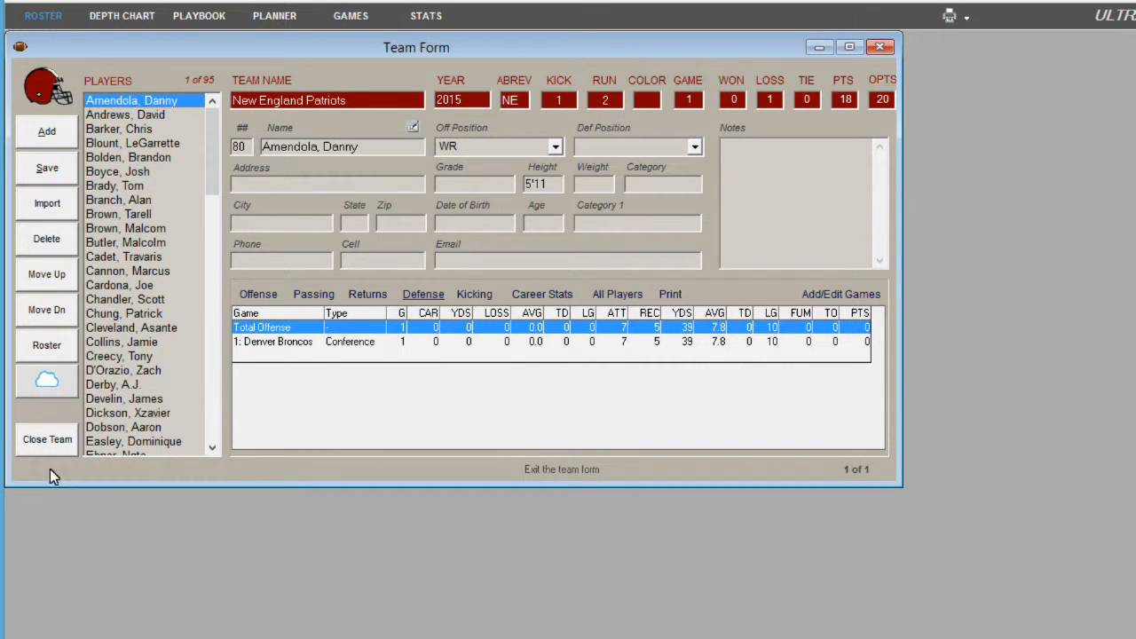
pyautogui.click(62, 384)
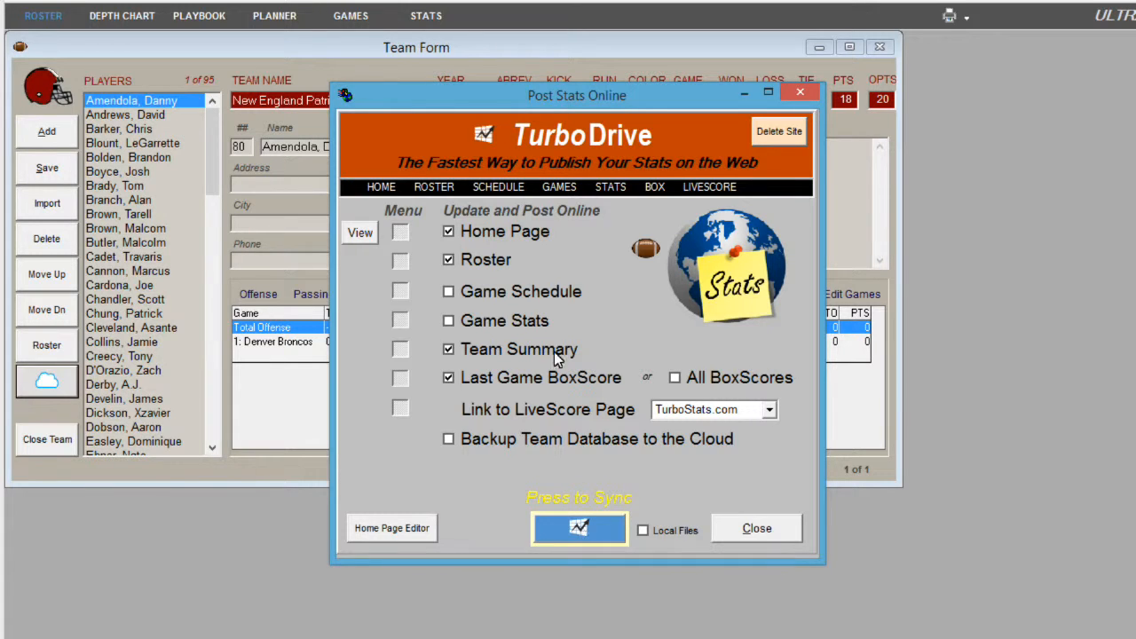
pyautogui.click(388, 532)
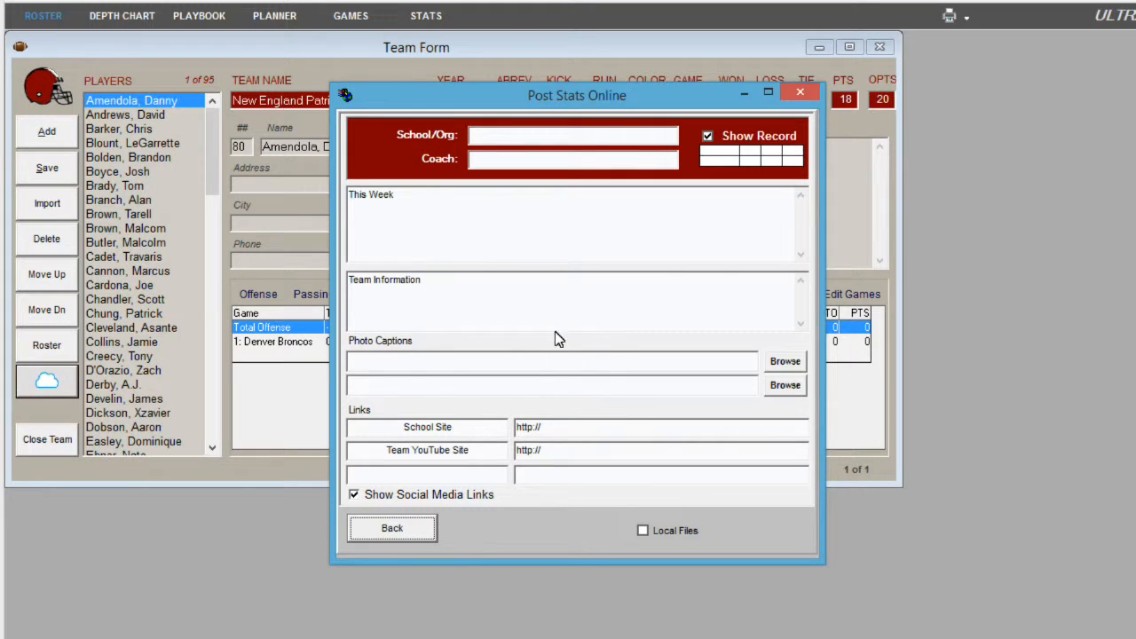
pyautogui.click(402, 529)
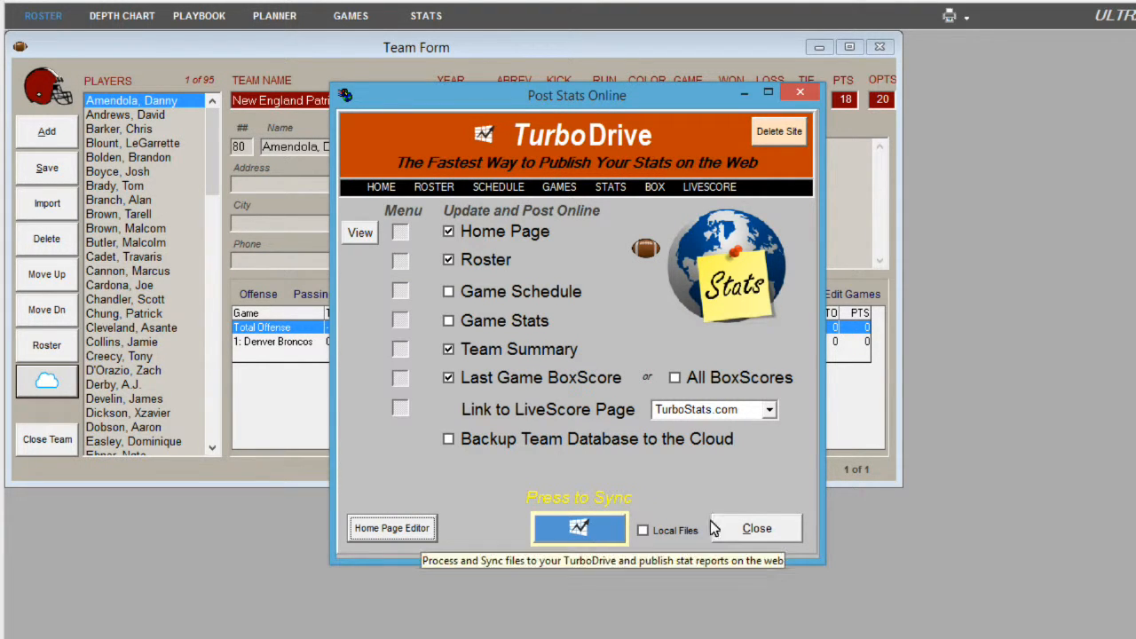
pyautogui.click(757, 529)
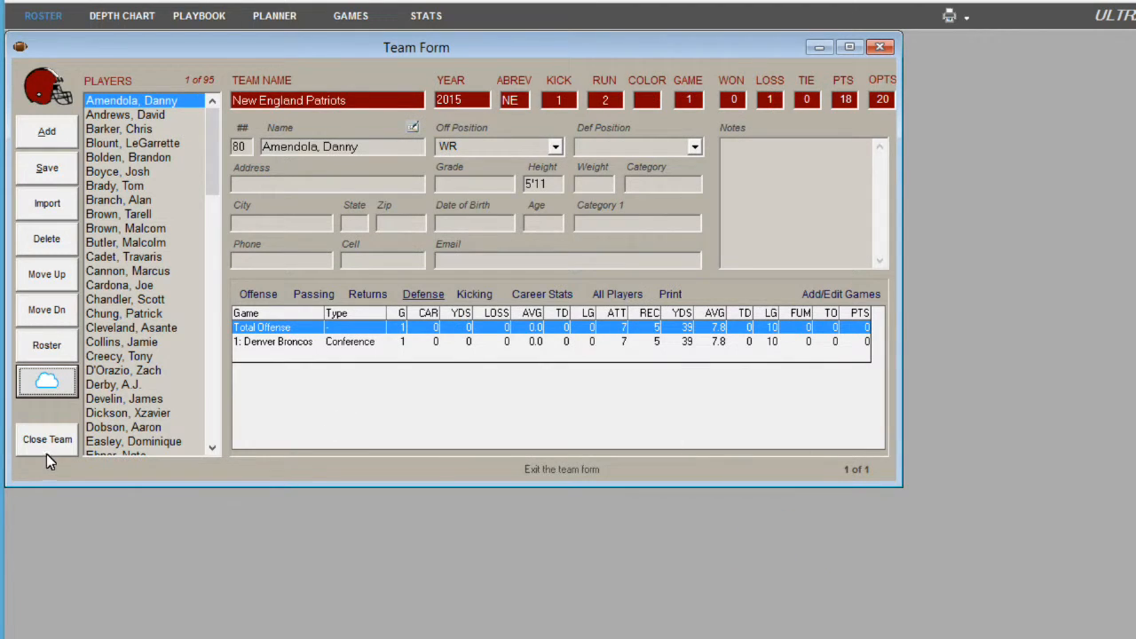
# - Close the New England Patriots team, upload patriots.tm to TurboDrive over its existing backup, and close the cloud storage window
pyautogui.click(47, 441)
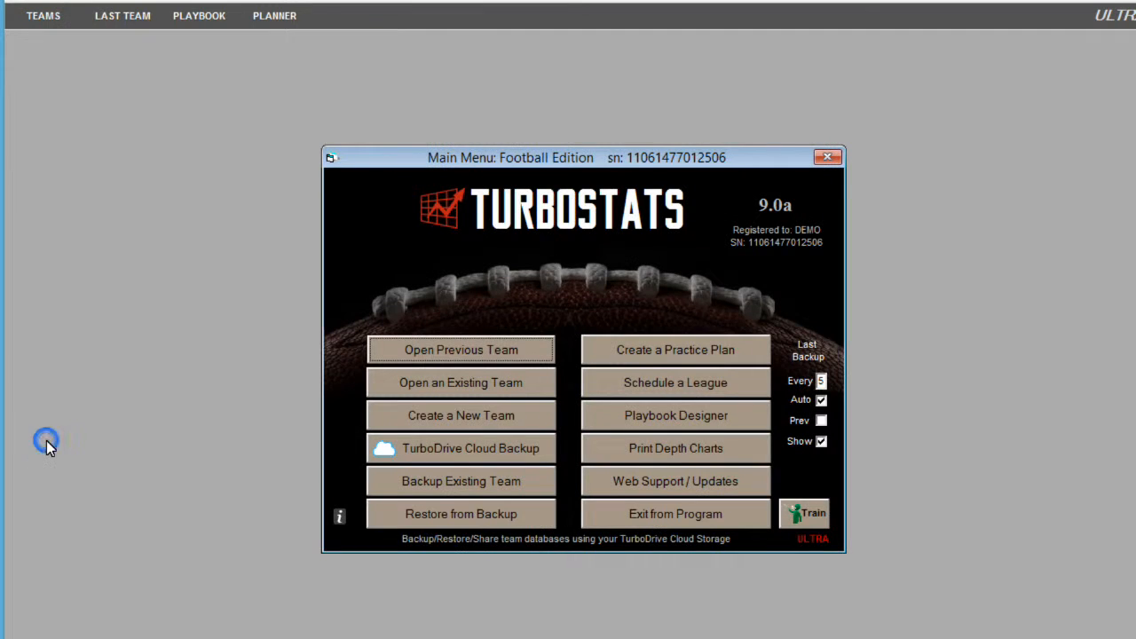
pyautogui.click(523, 453)
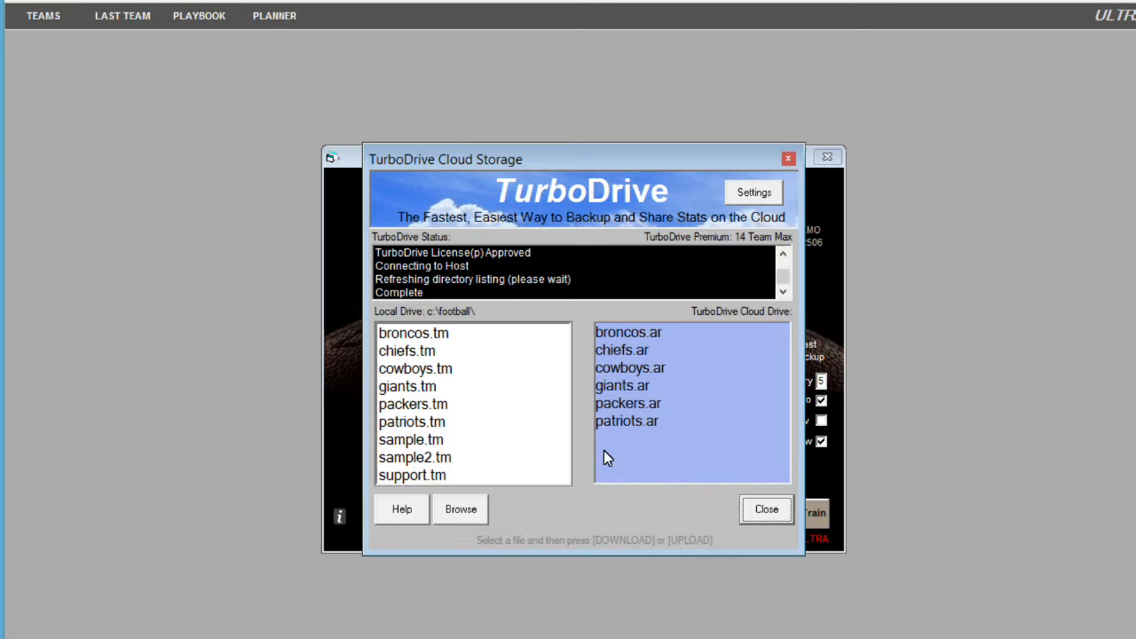
pyautogui.click(413, 423)
pyautogui.click(536, 510)
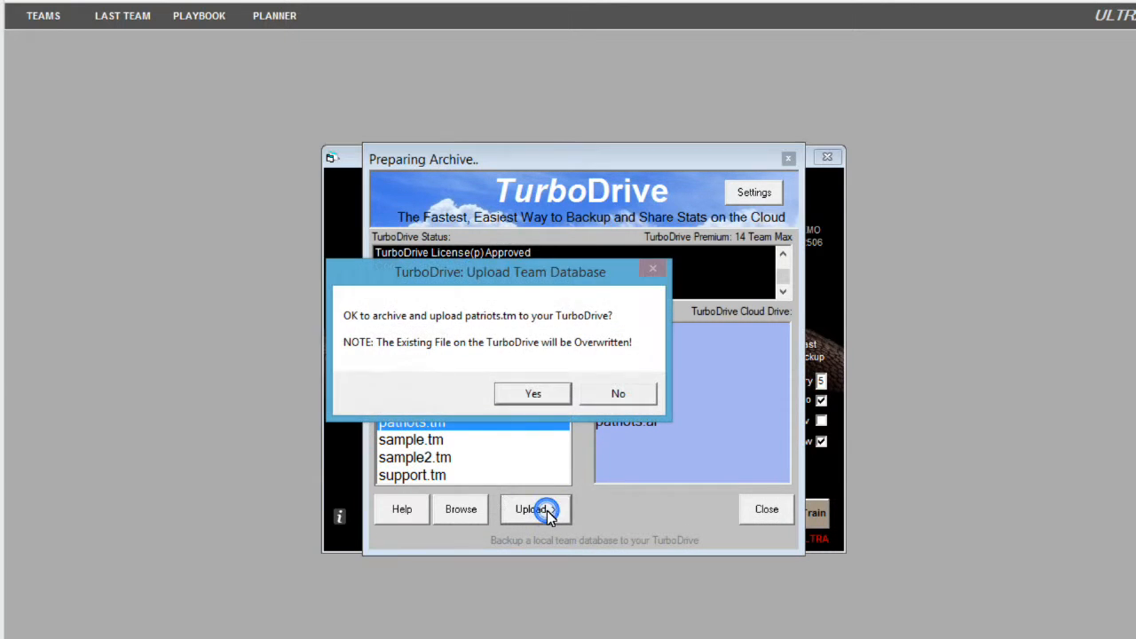
pyautogui.click(540, 395)
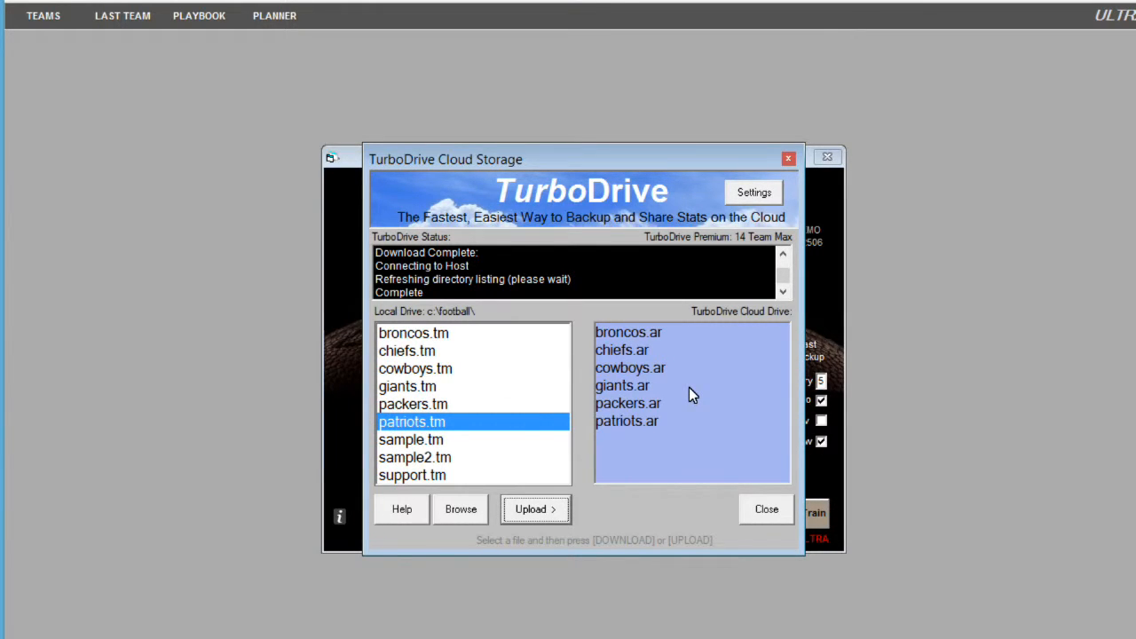
pyautogui.click(770, 512)
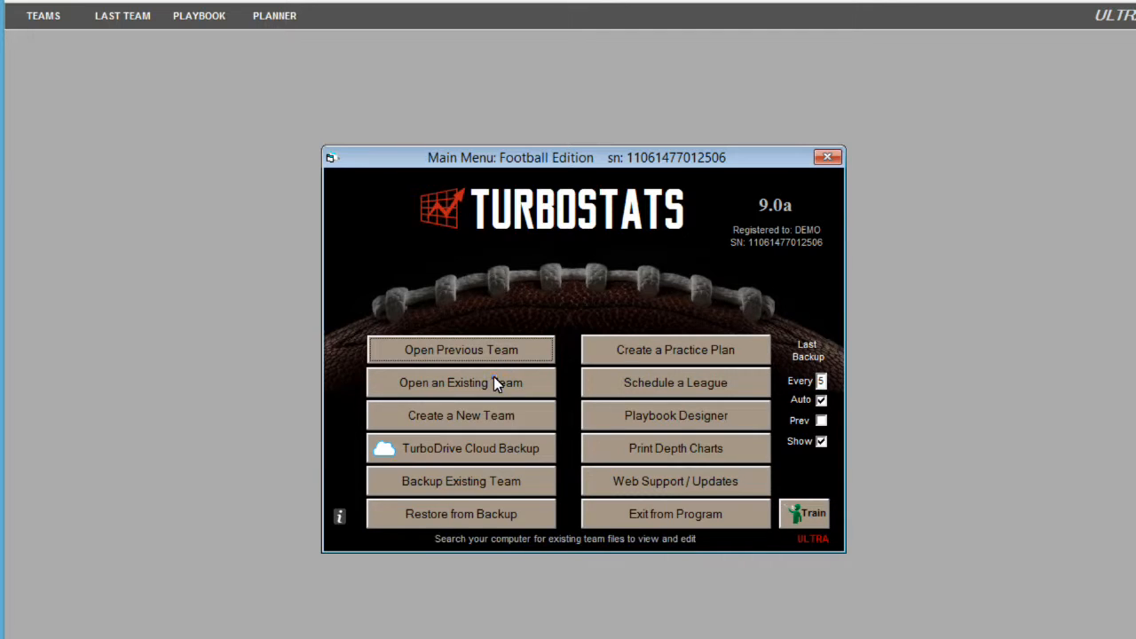
# - Open the existing team file broncos.tm from the FOOTBALL folder
pyautogui.click(494, 377)
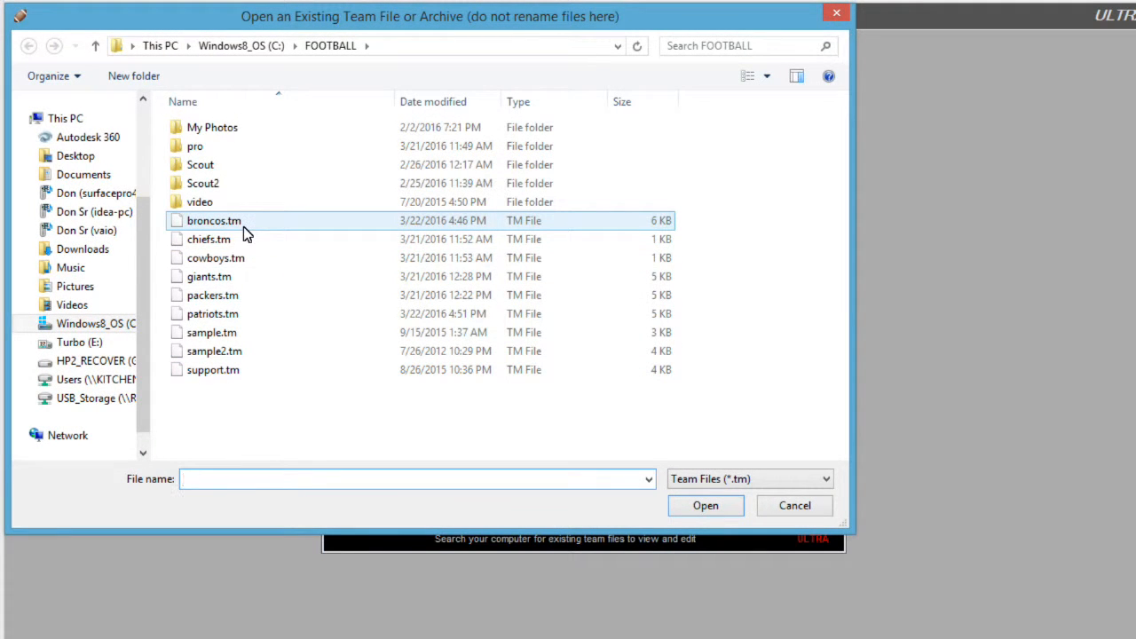
pyautogui.click(243, 222)
pyautogui.click(709, 513)
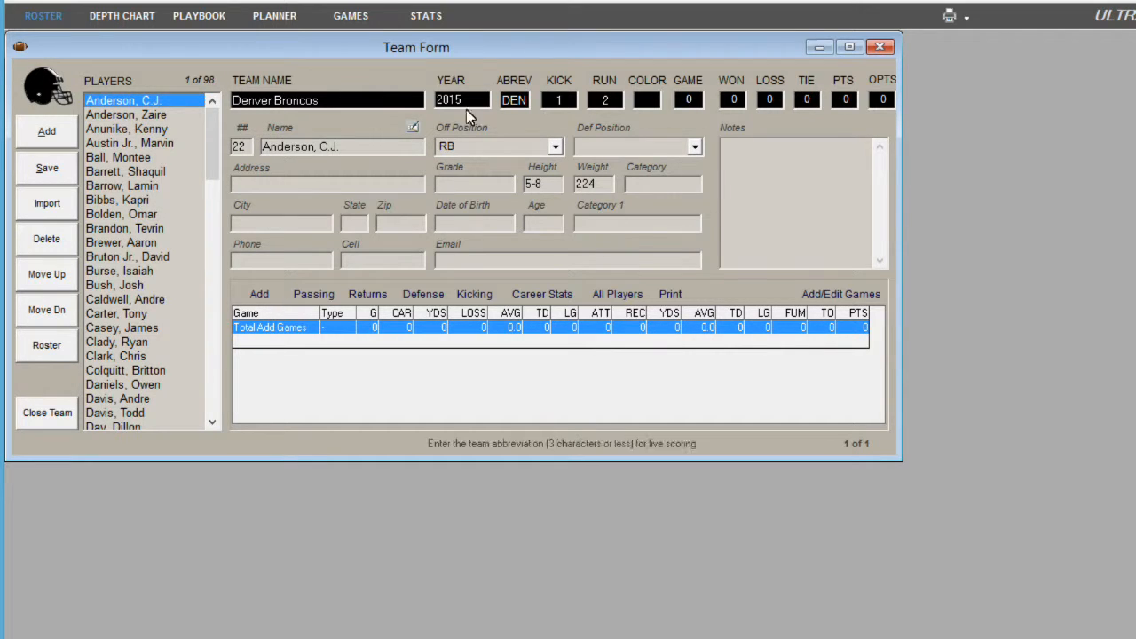
# - Add a game for the Denver Broncos with the existing team file patriots.tm as the opponent, and save it
pyautogui.click(349, 20)
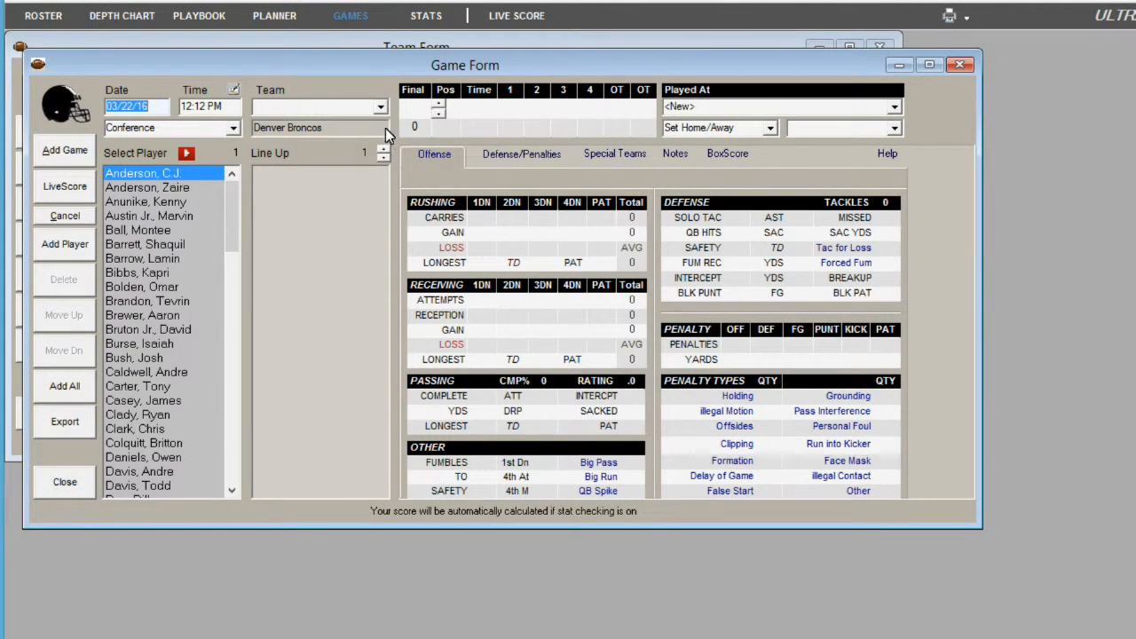
pyautogui.click(65, 151)
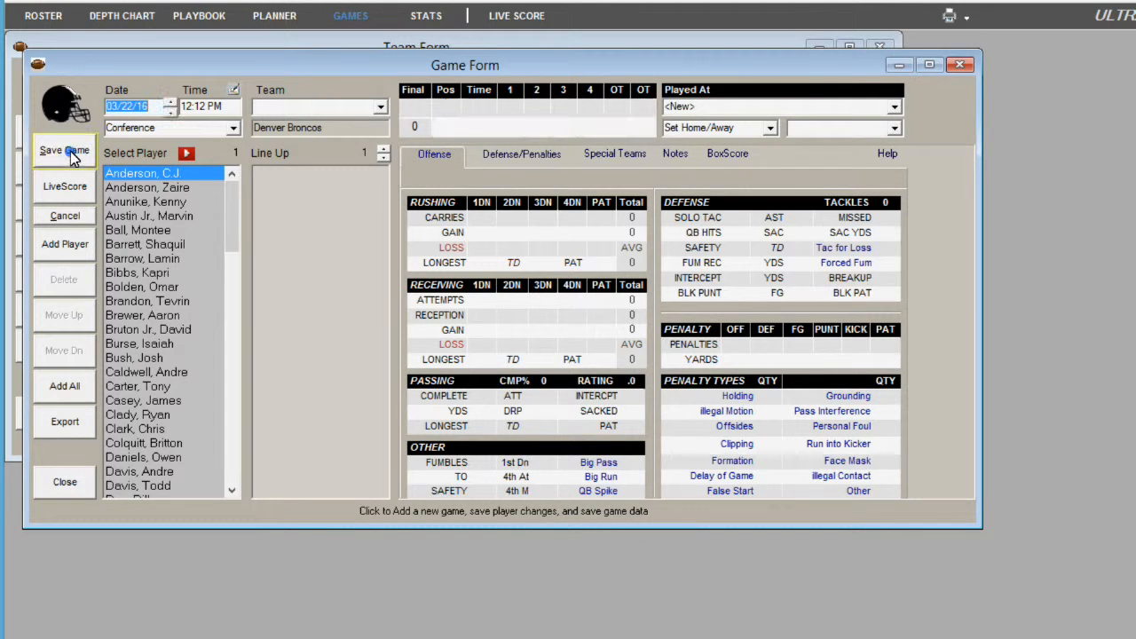
pyautogui.click(381, 107)
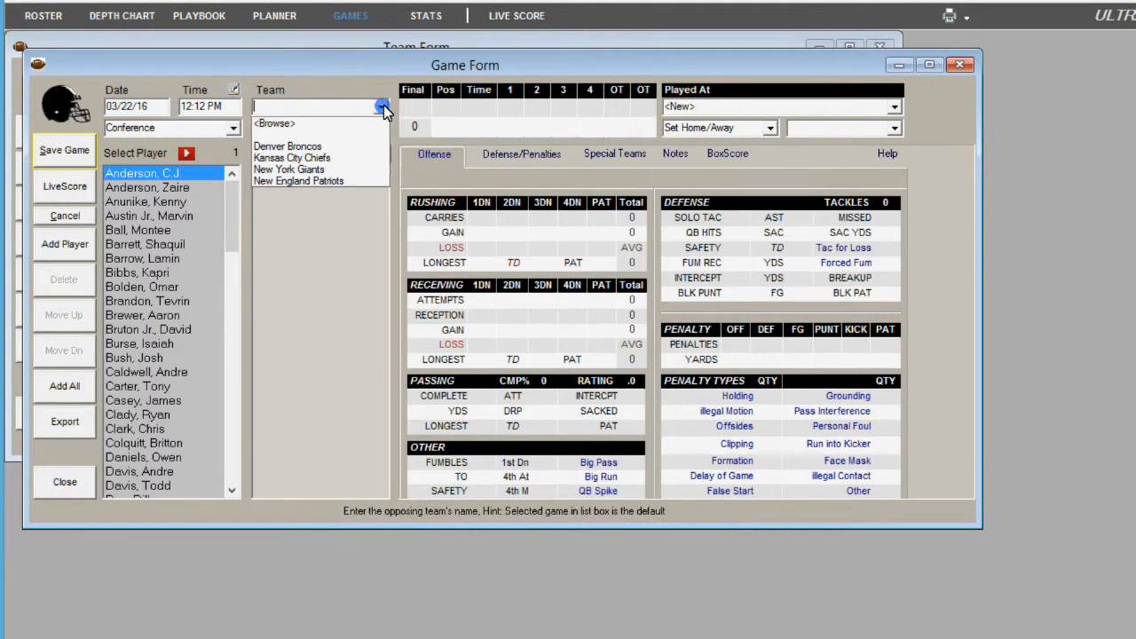
pyautogui.click(293, 124)
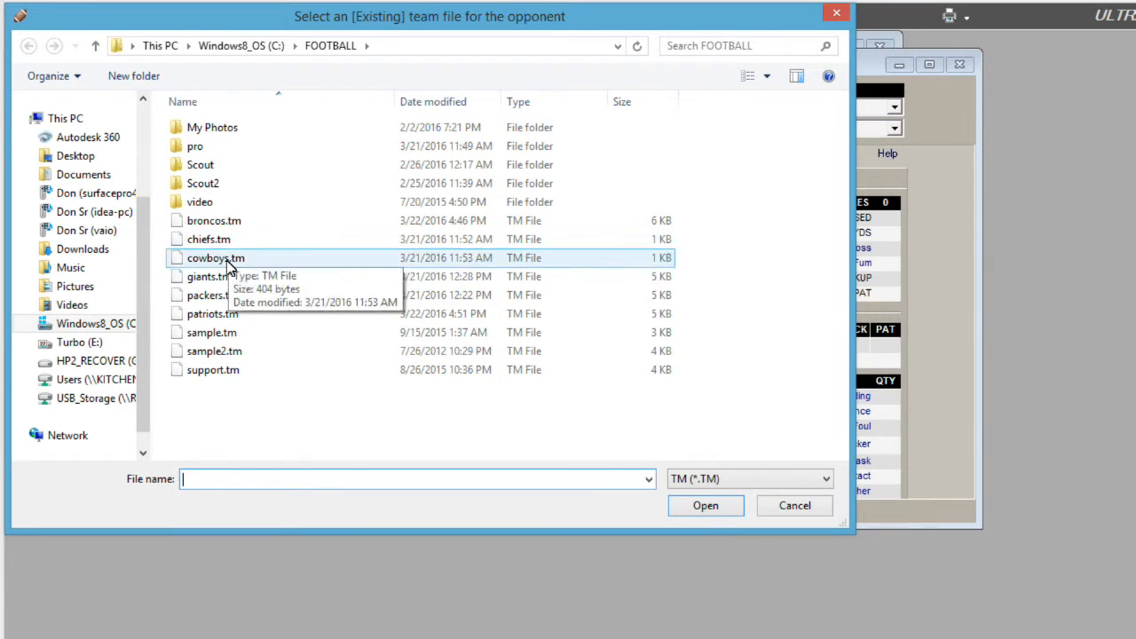
pyautogui.click(211, 314)
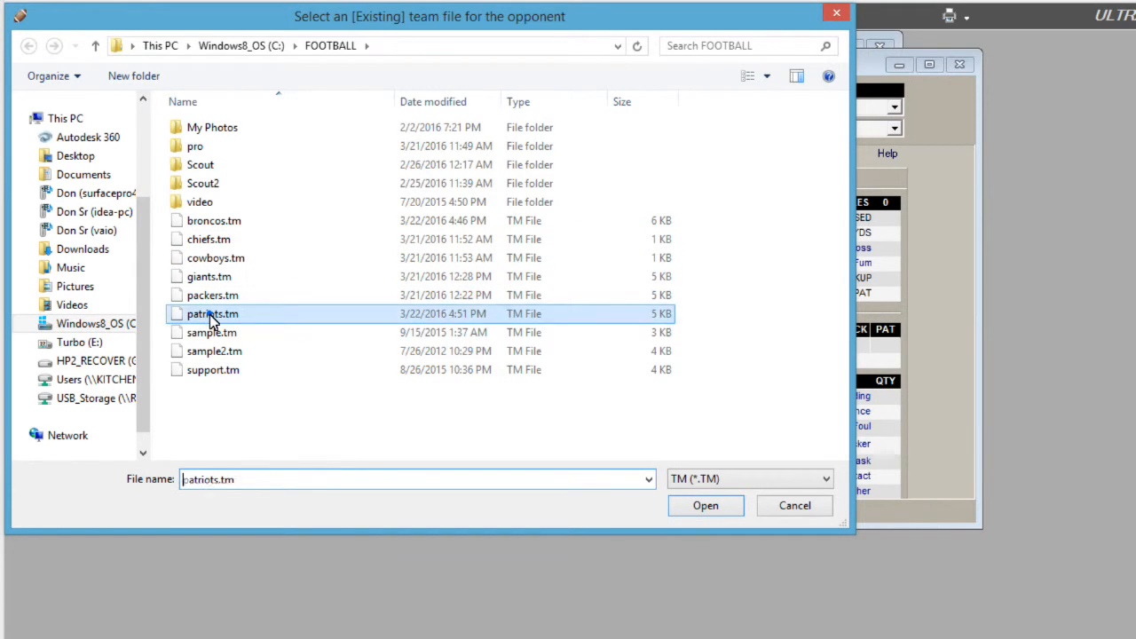
pyautogui.click(713, 506)
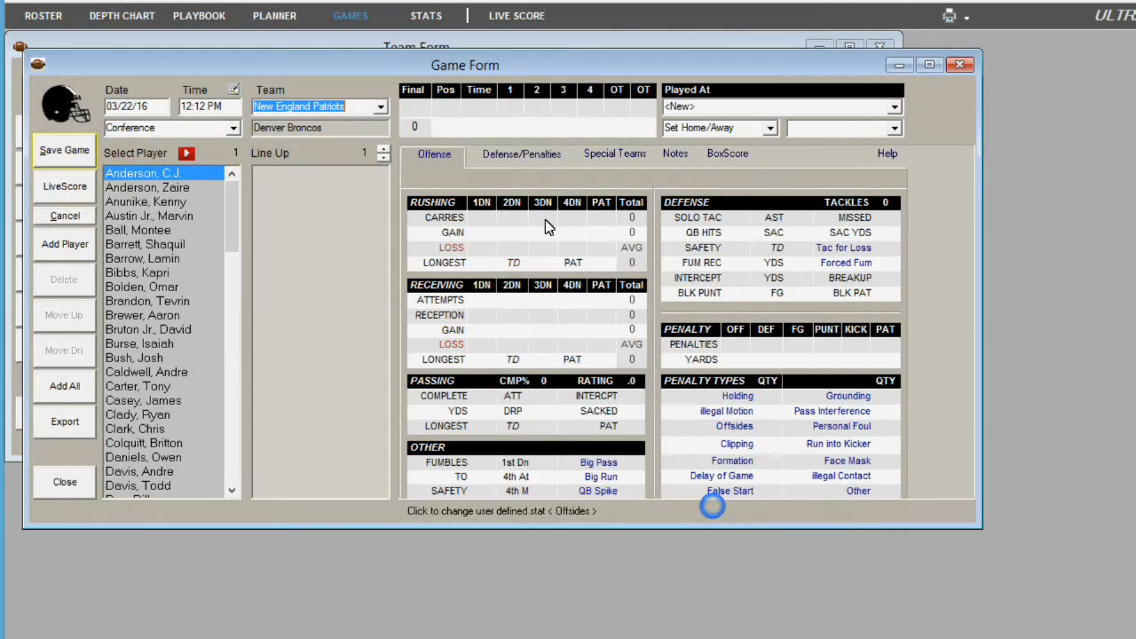
pyautogui.click(64, 151)
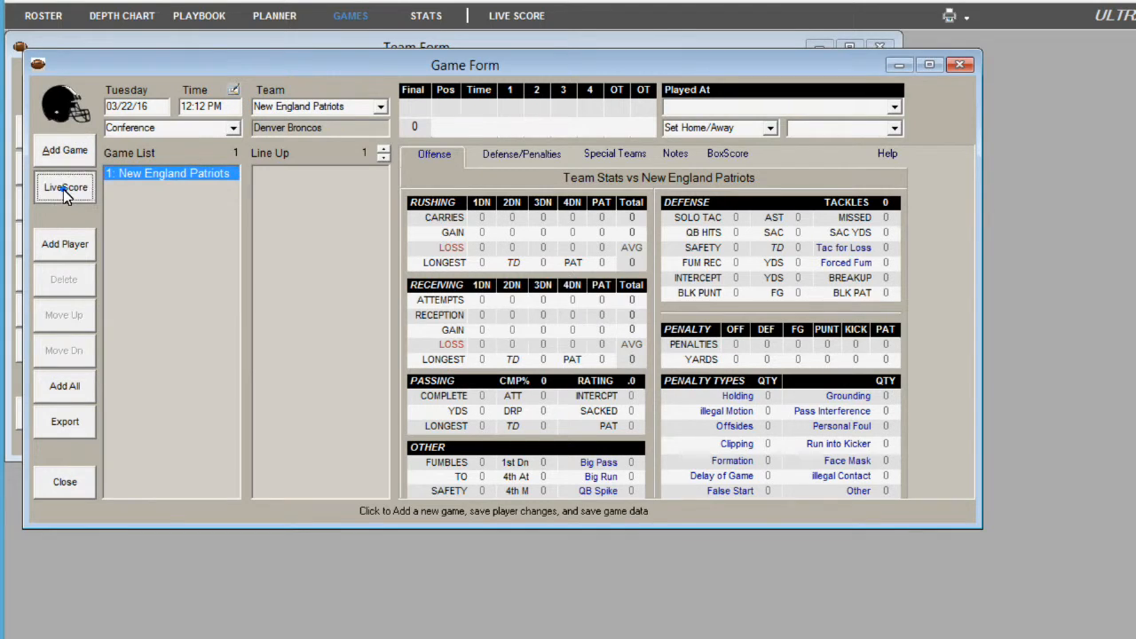
# - Open LiveScore for the new game and import the opponent's live game worksheet patriots.l1
pyautogui.click(63, 189)
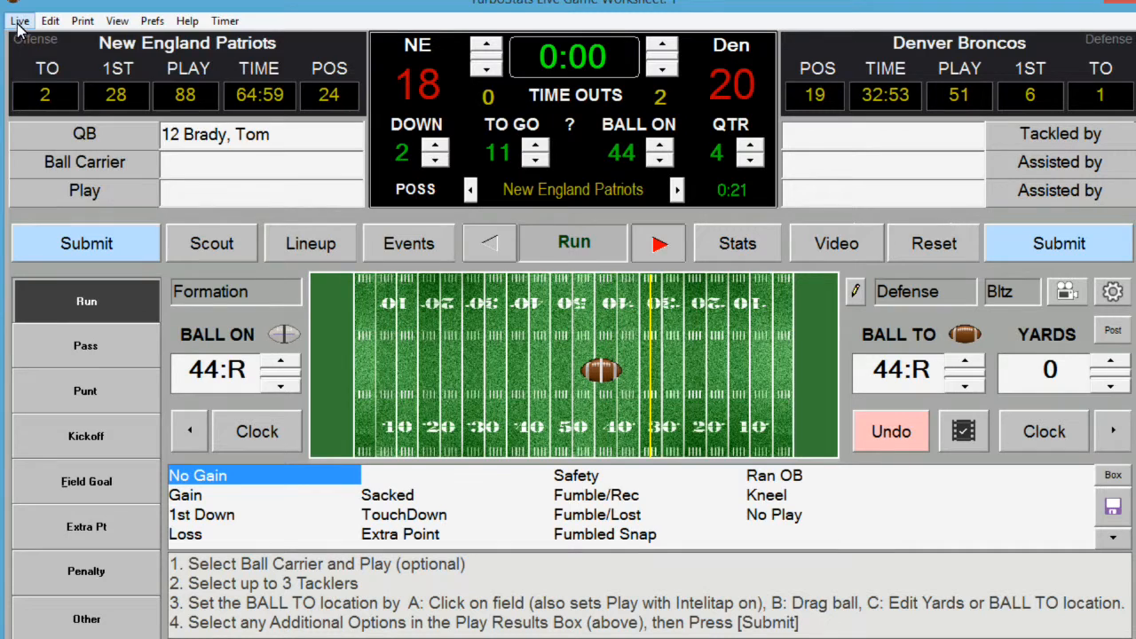
pyautogui.click(18, 23)
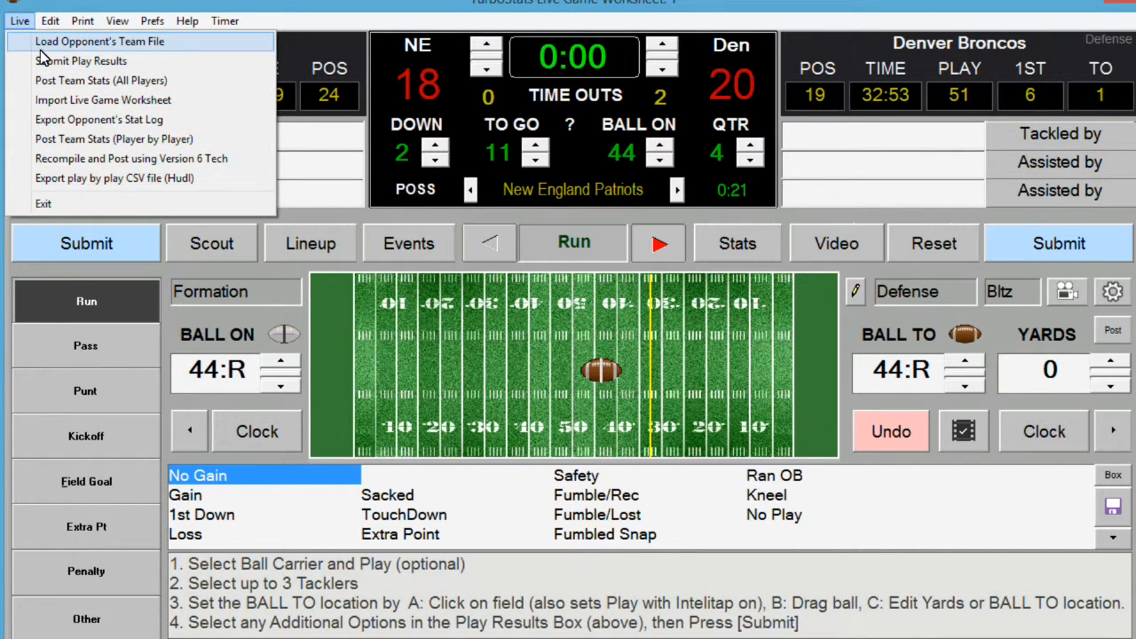
pyautogui.click(41, 101)
pyautogui.click(565, 402)
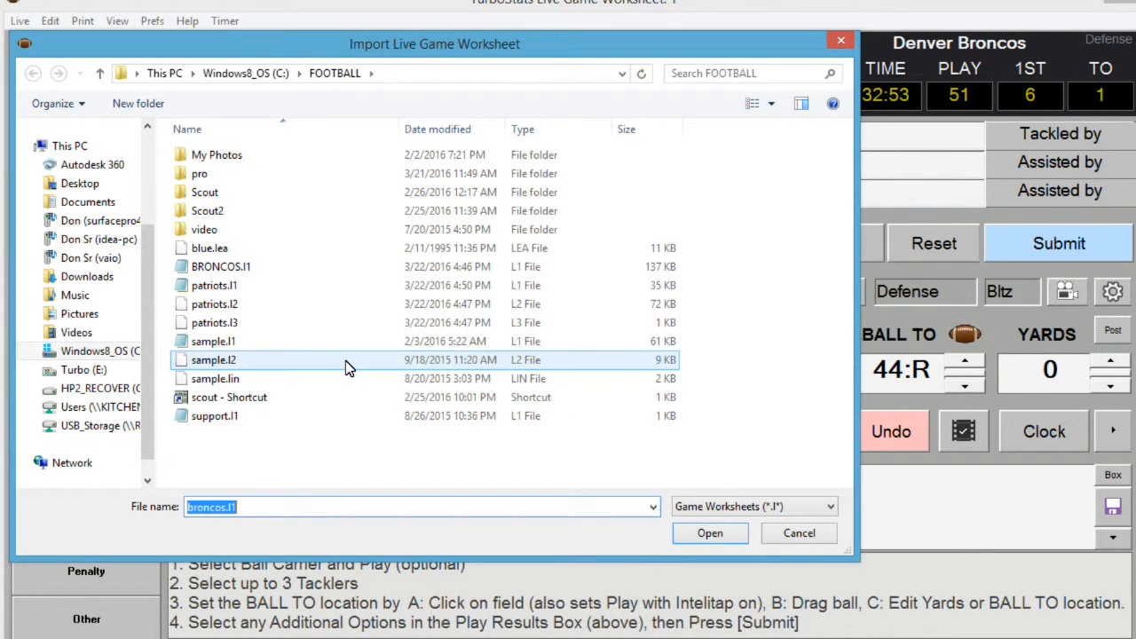
pyautogui.click(236, 293)
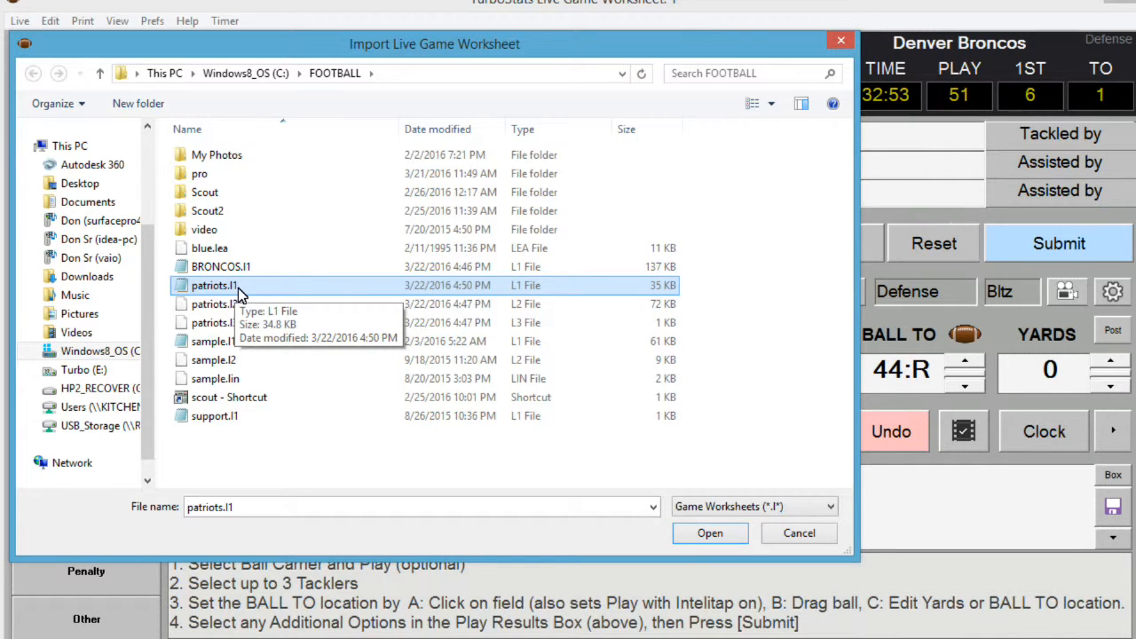
pyautogui.click(713, 532)
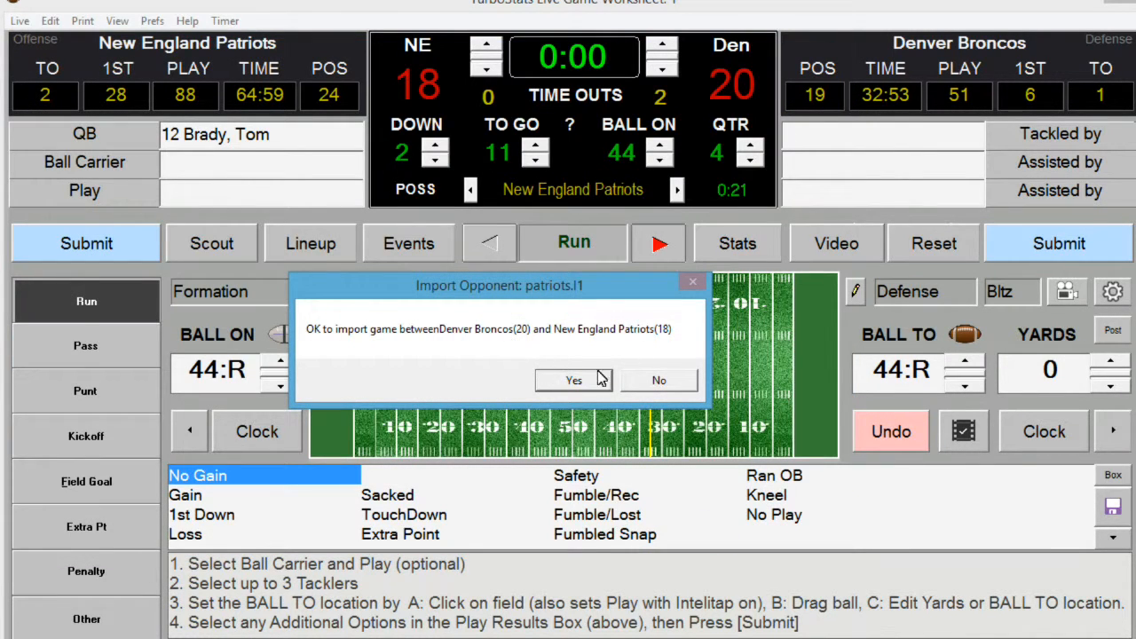
pyautogui.click(575, 382)
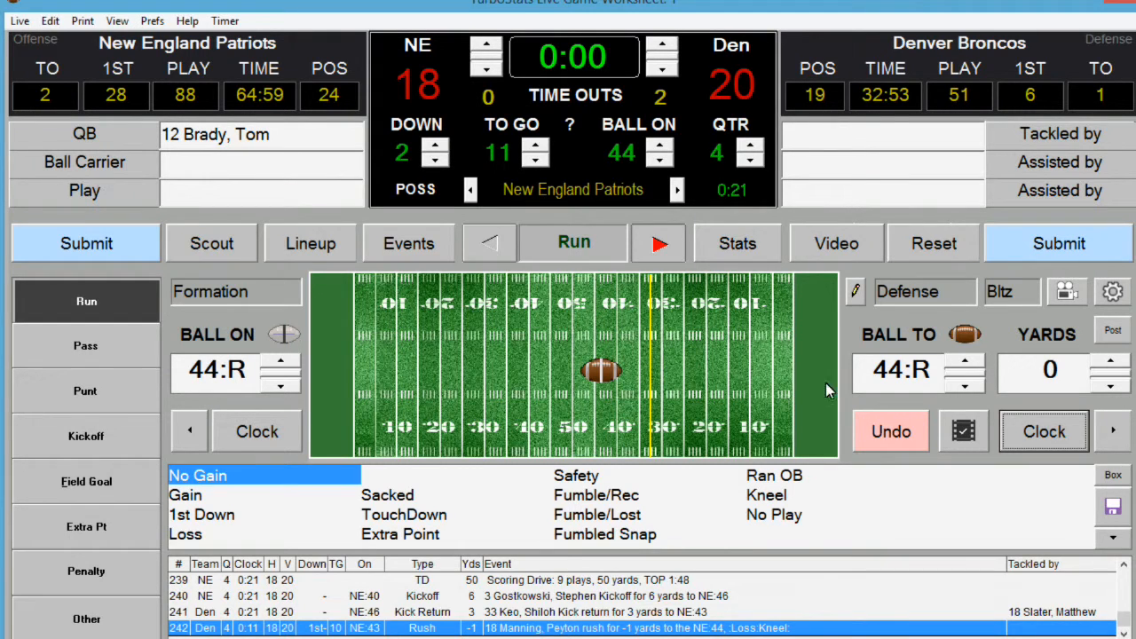
# - Look over the imported game's box score, then close the box score view
pyautogui.click(1111, 475)
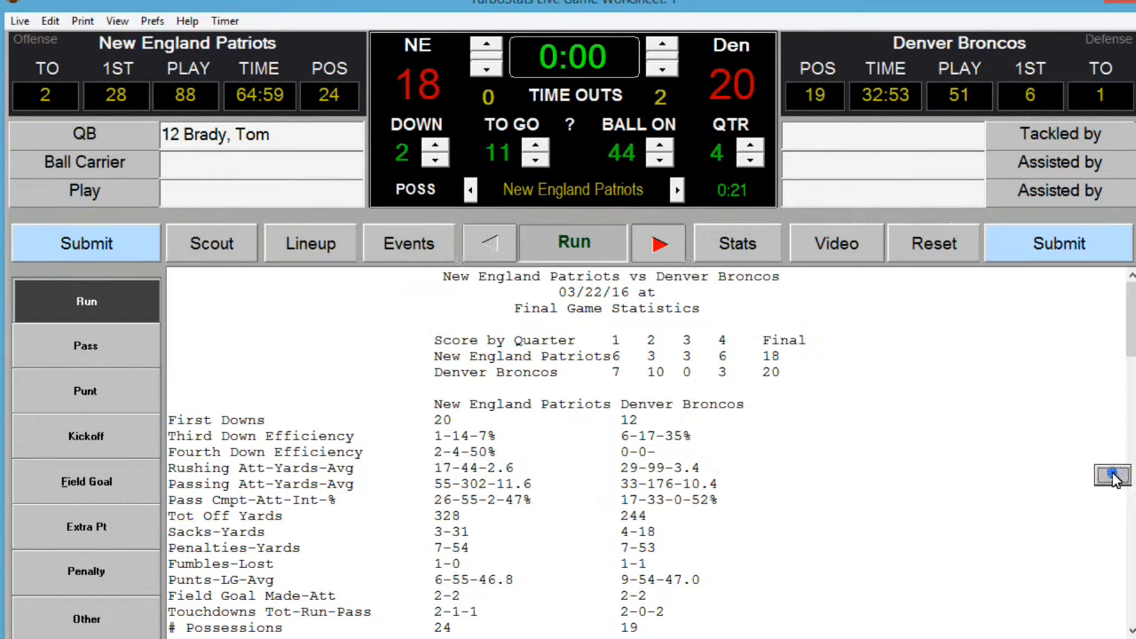
pyautogui.moveTo(1130, 312); pyautogui.dragTo(1124, 280)
pyautogui.click(1114, 477)
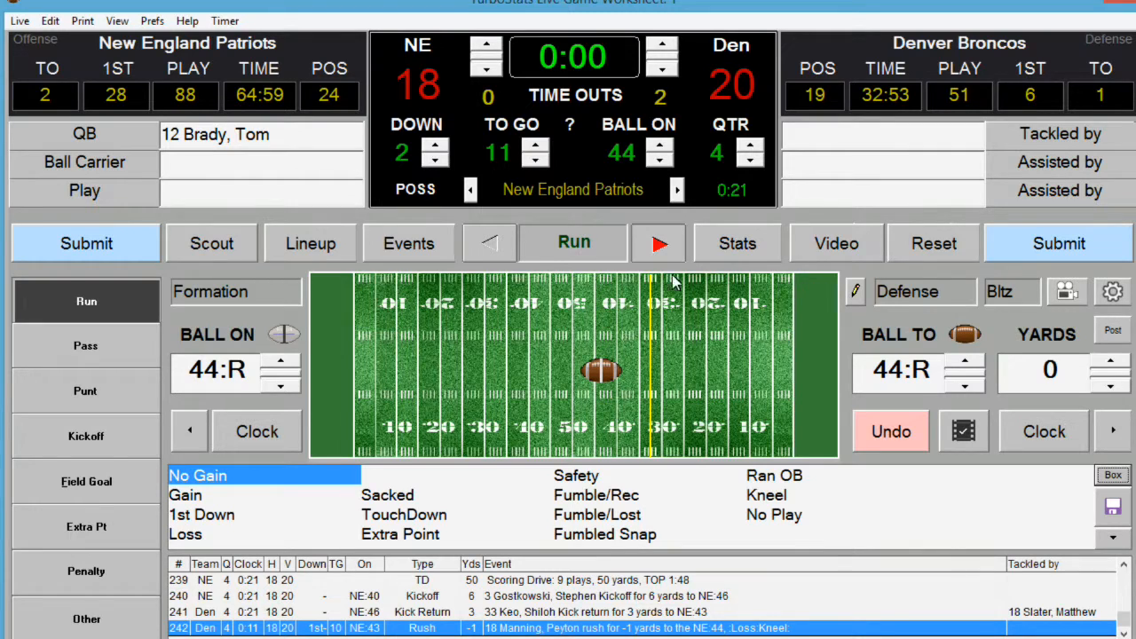
# - Save the box score as New England Patriots_vs_Denver Broncos.html, upload it to TurboStats.com, and close the upload window and box score view
pyautogui.click(1115, 334)
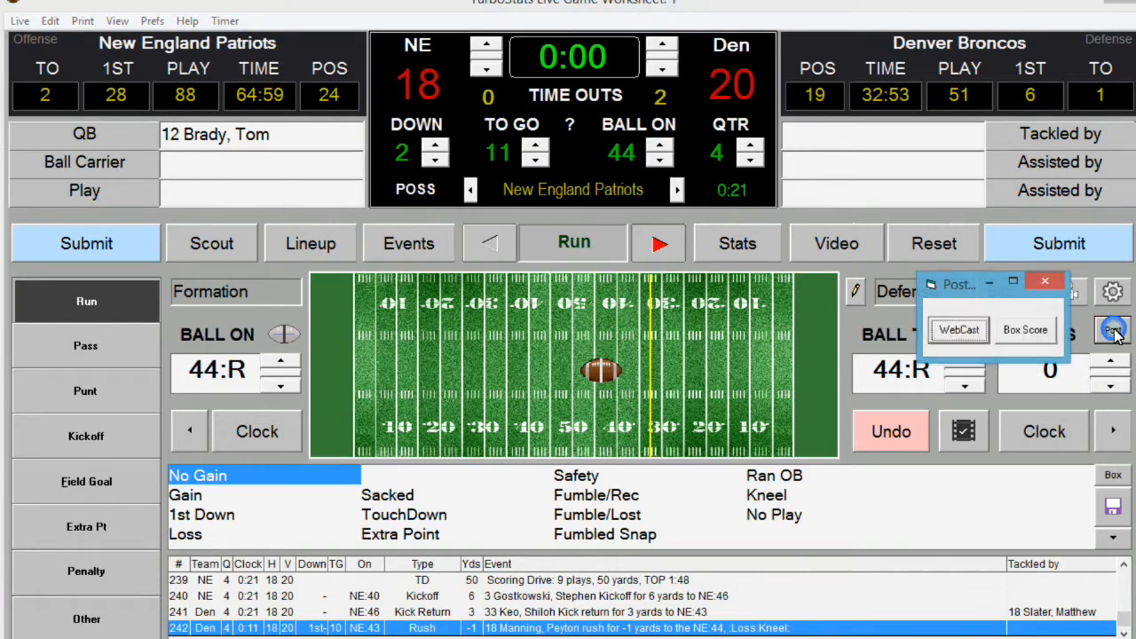
pyautogui.click(1024, 331)
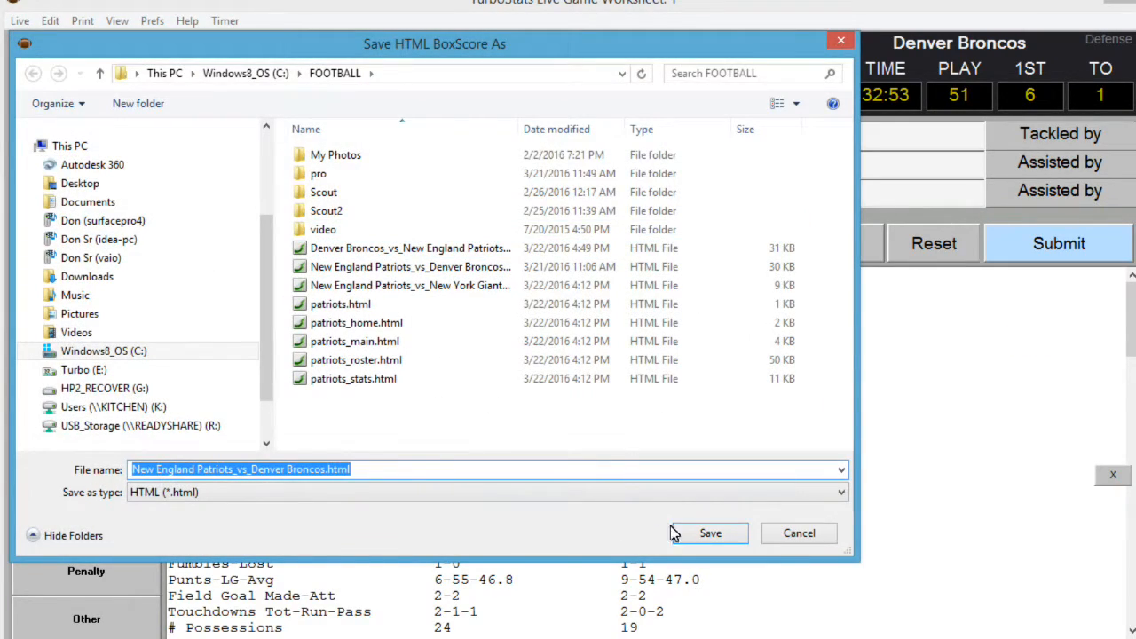
pyautogui.click(710, 533)
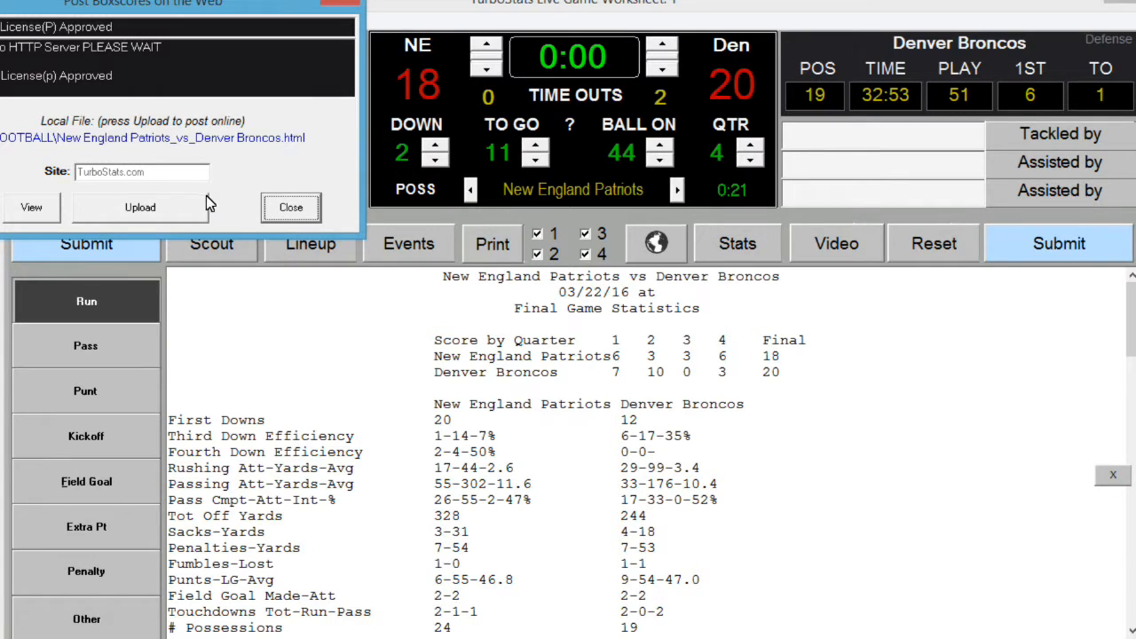
pyautogui.click(112, 209)
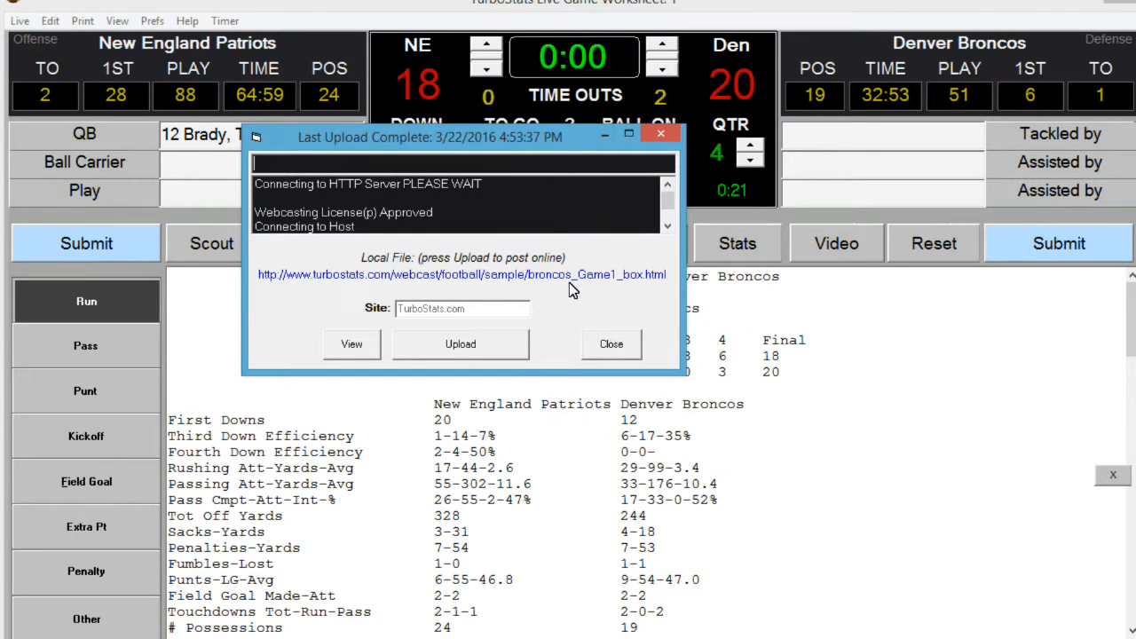
pyautogui.click(616, 346)
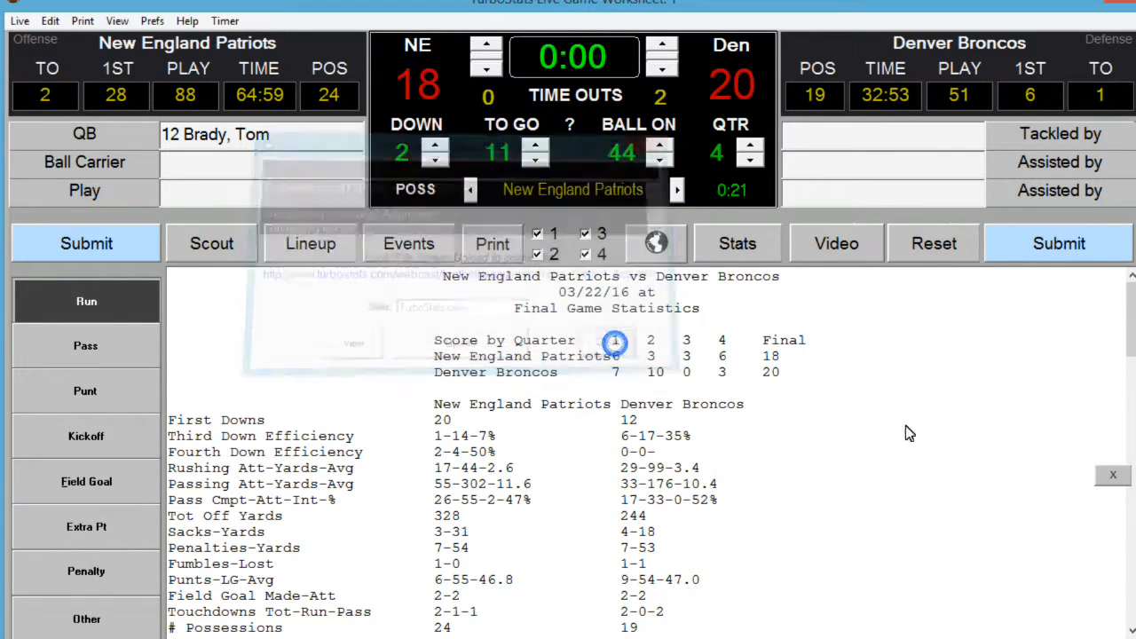
pyautogui.click(1113, 476)
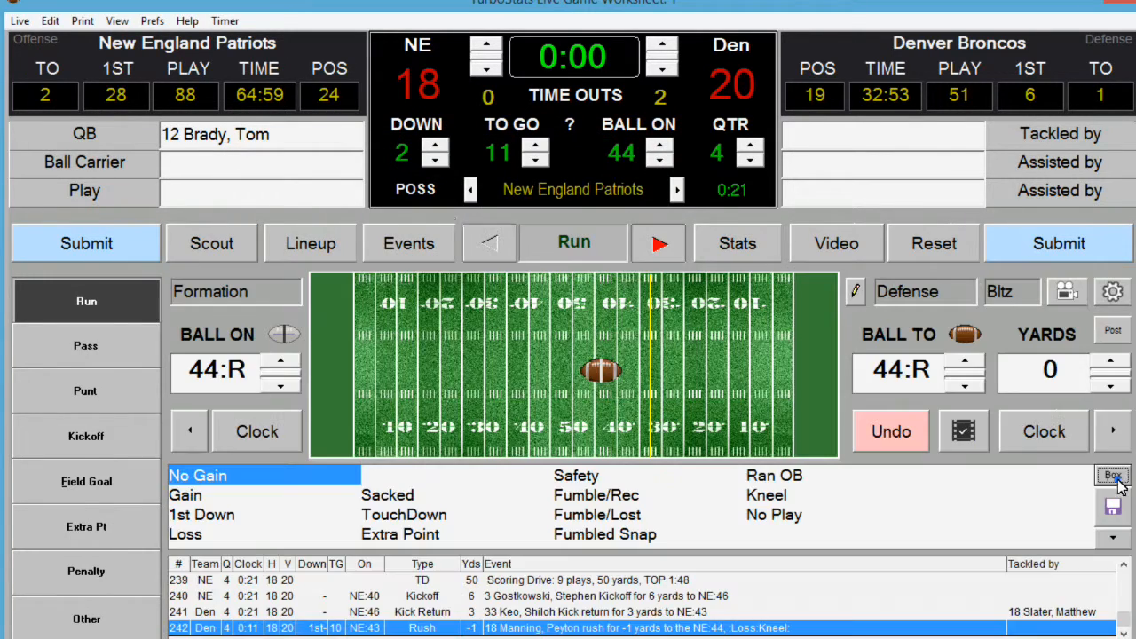
# - End live scoring while posting the remaining Denver Broncos stats to the Game Form, then close the Game Form
pyautogui.click(20, 20)
pyautogui.click(31, 205)
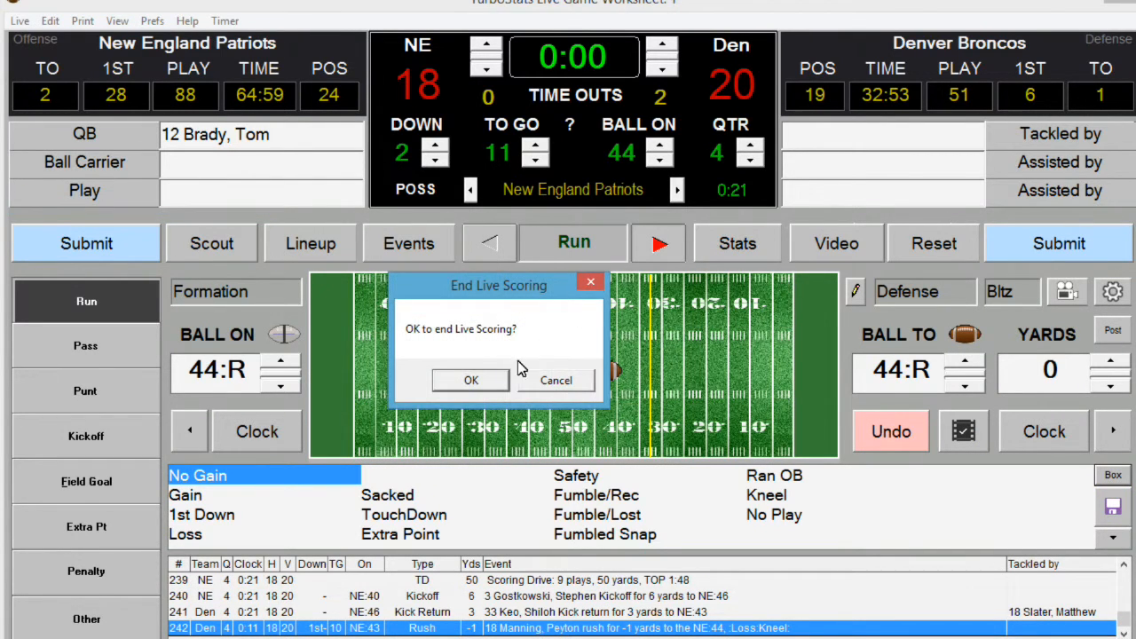
pyautogui.click(463, 380)
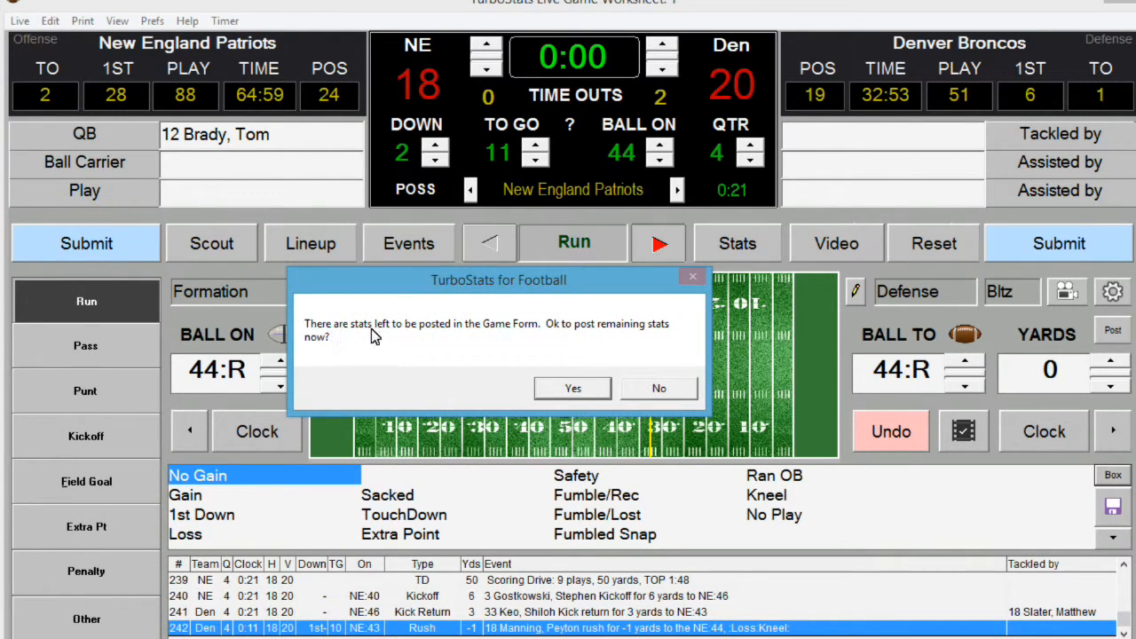
pyautogui.click(573, 390)
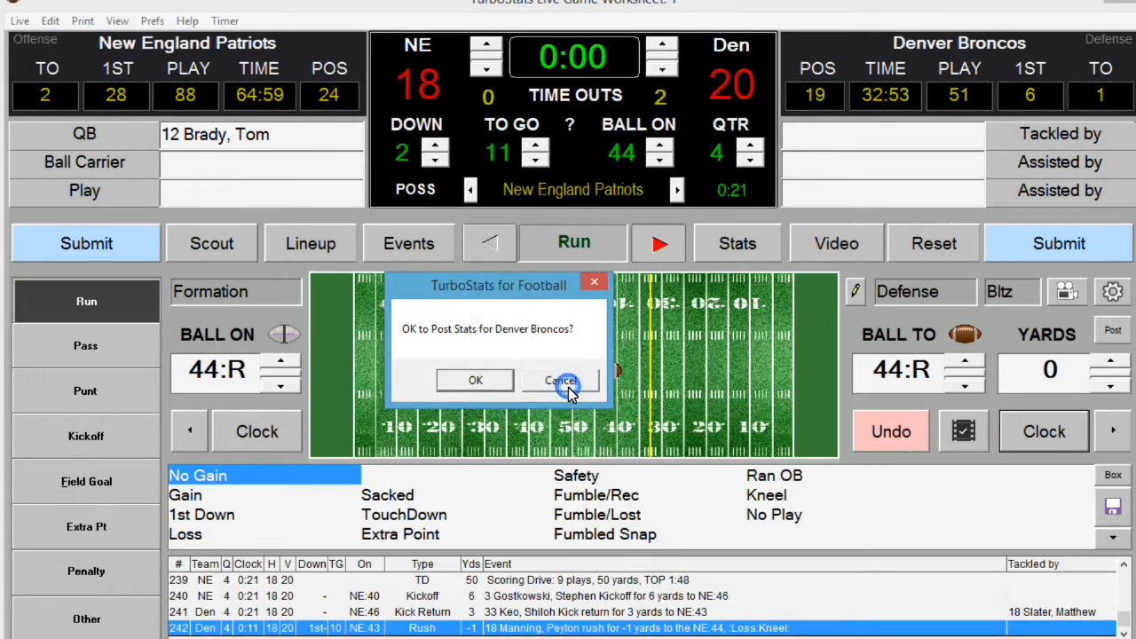
pyautogui.click(483, 382)
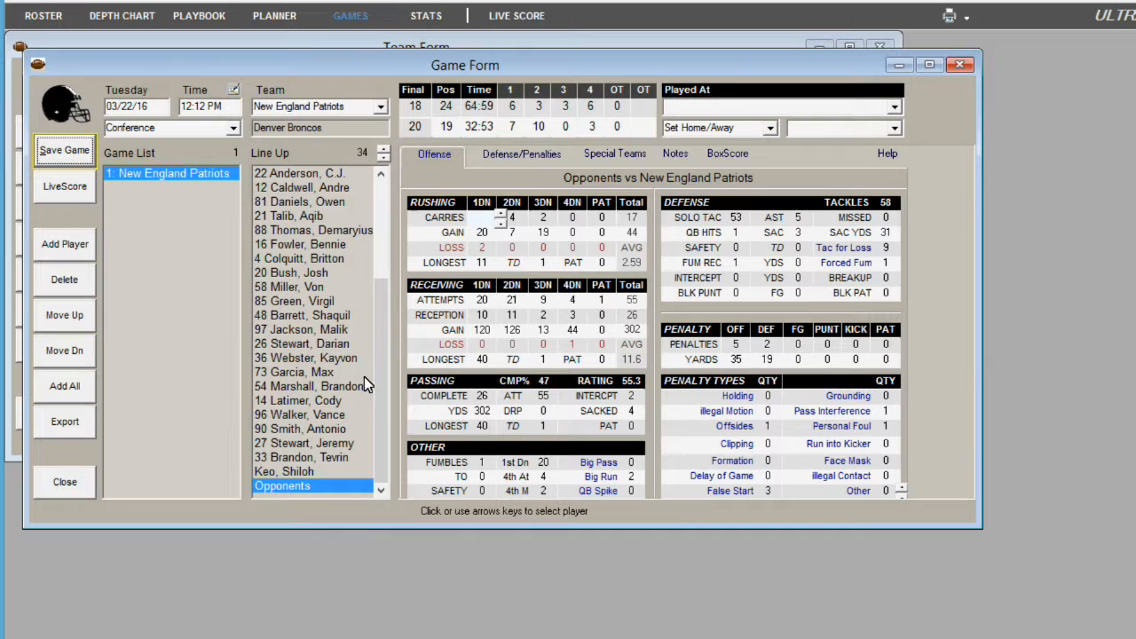
pyautogui.click(63, 482)
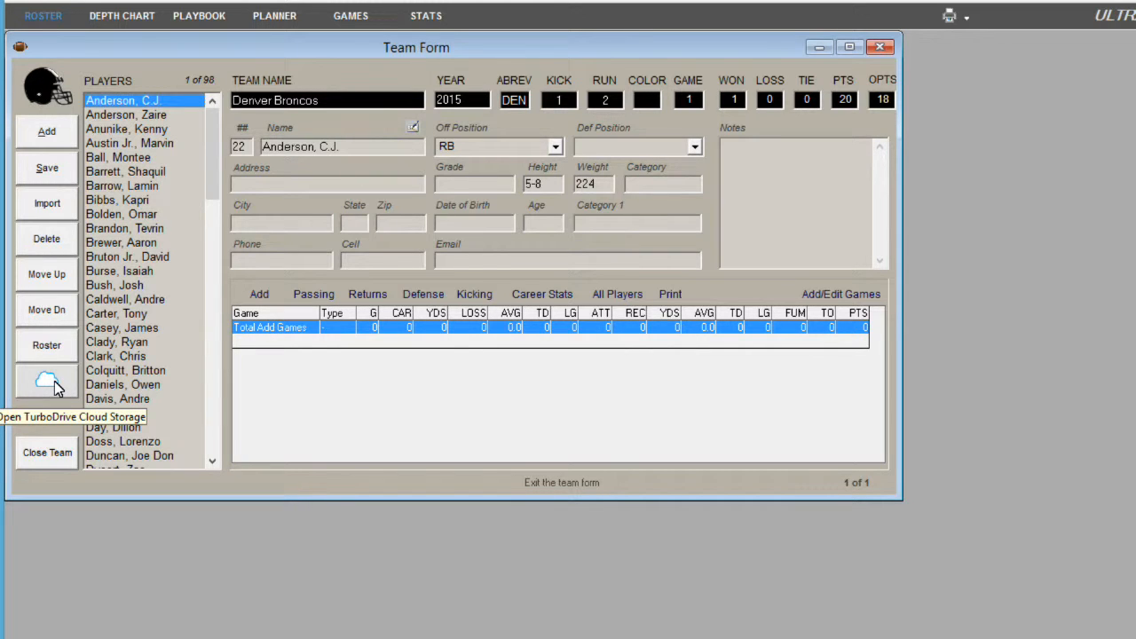
# - Look over the Denver Broncos' online stats posting options and close them without syncing
pyautogui.click(55, 388)
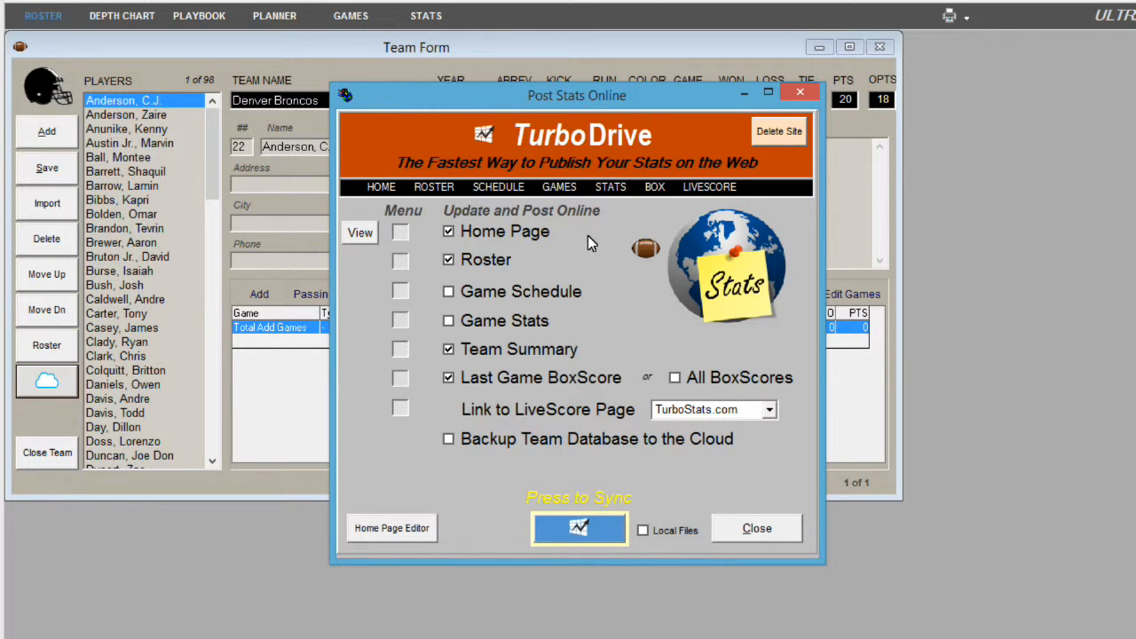
pyautogui.click(758, 527)
# - Close the Denver Broncos team, upload broncos.tm to TurboDrive over its existing backup, and close the cloud storage window
pyautogui.click(36, 456)
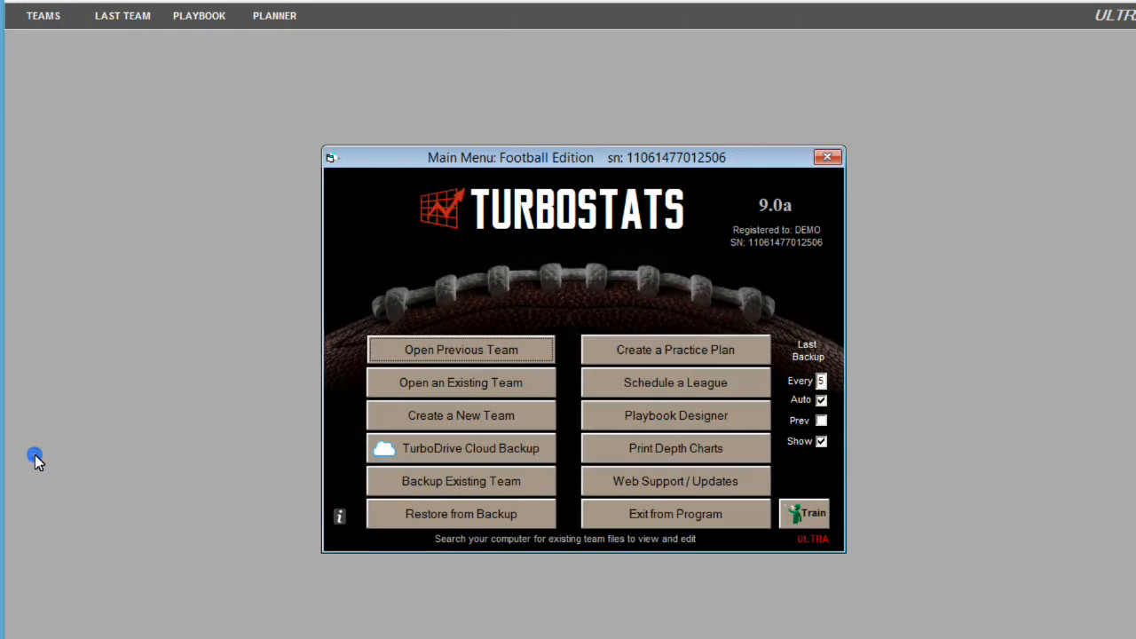
pyautogui.click(485, 454)
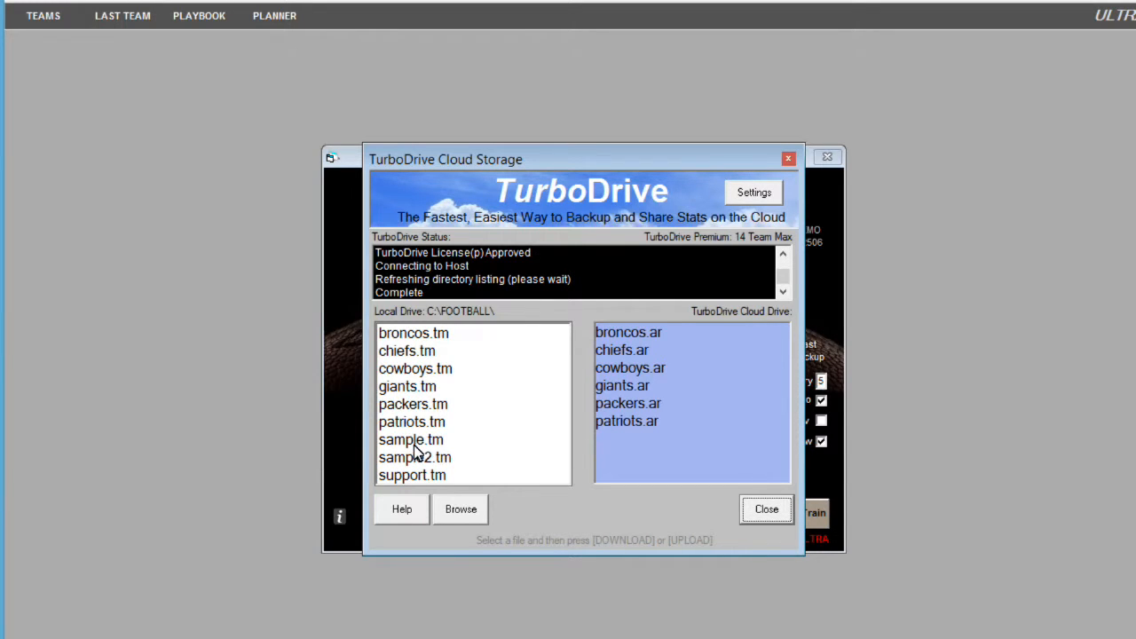
pyautogui.click(417, 338)
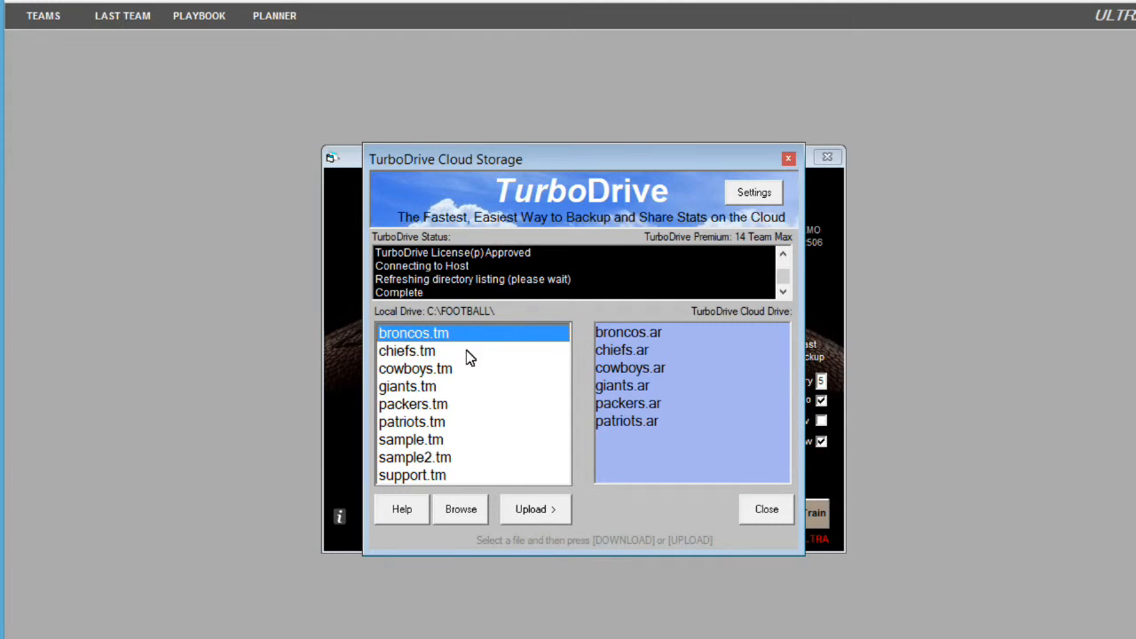
pyautogui.click(545, 513)
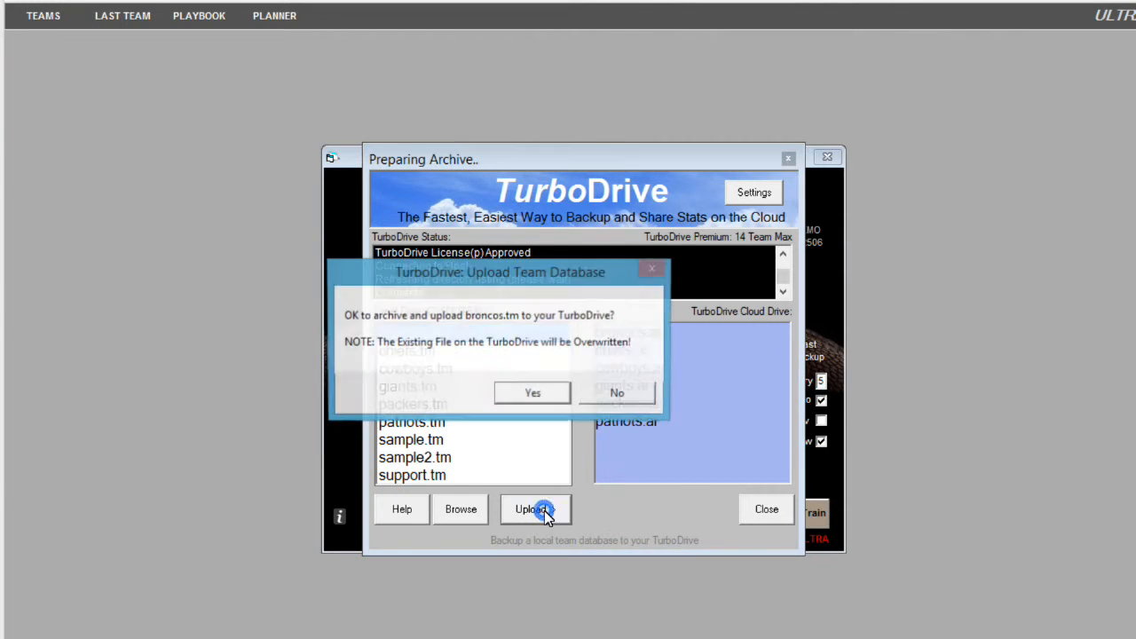
pyautogui.click(540, 398)
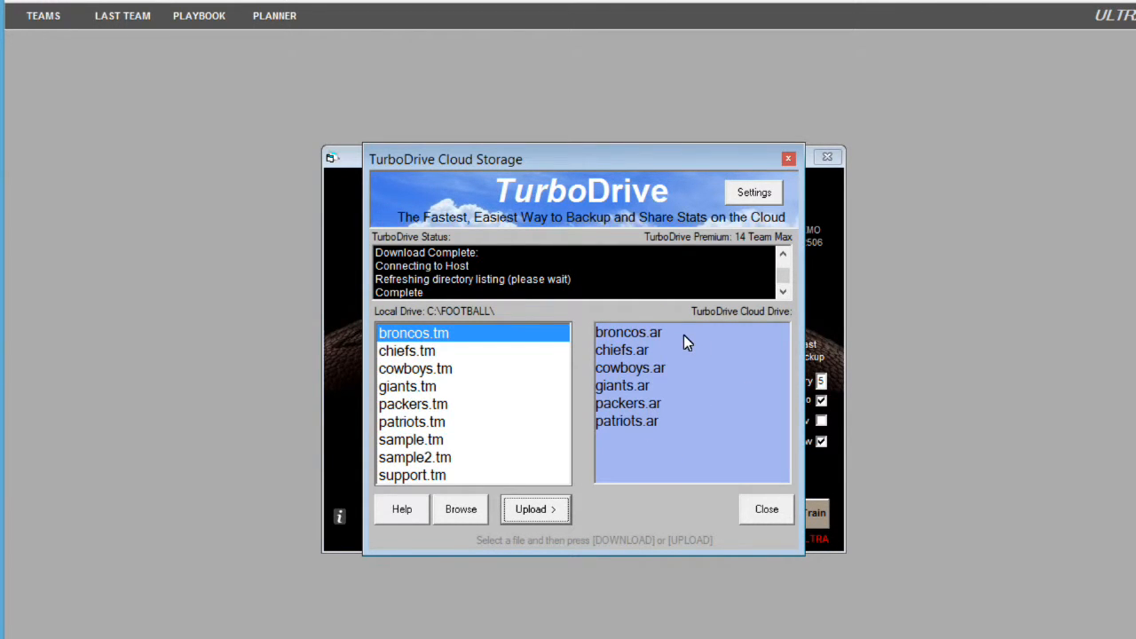
pyautogui.click(766, 511)
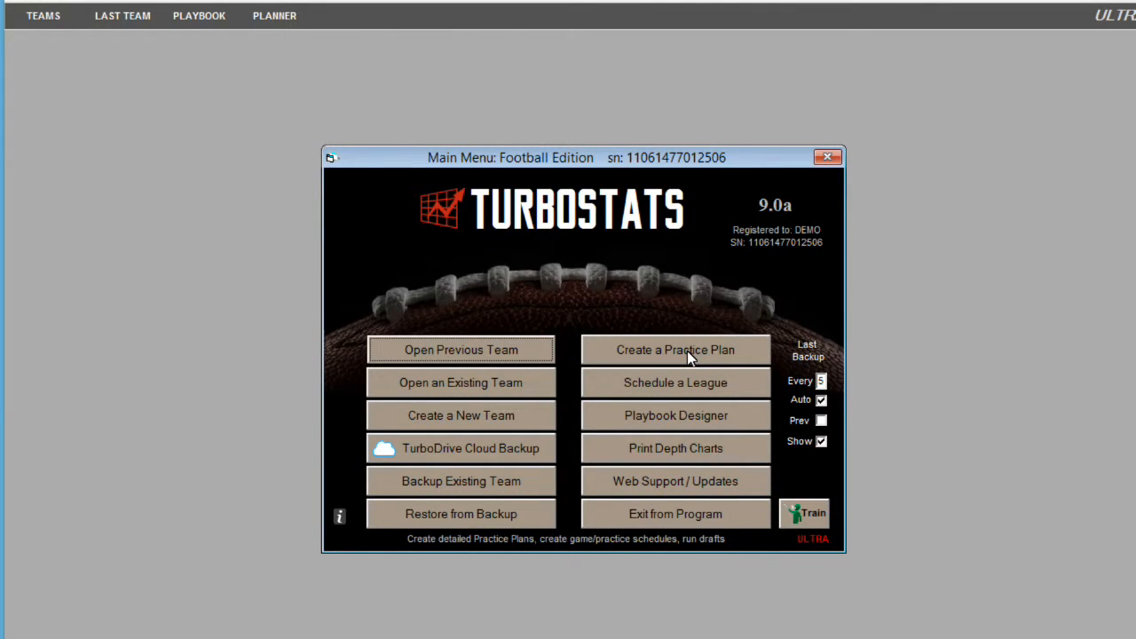